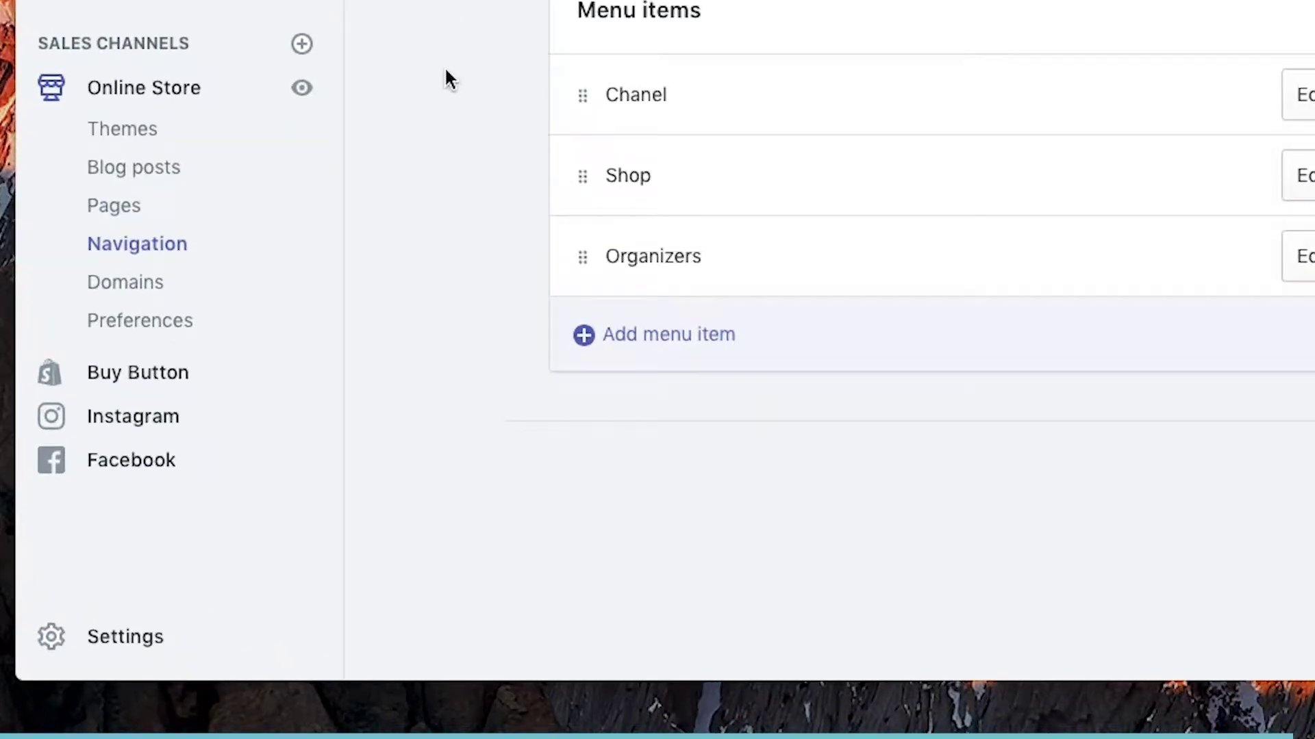
Step: Open the Main menu from Online Store navigation to edit its Chanel, Shop and Organizers items
left_click(150, 244)
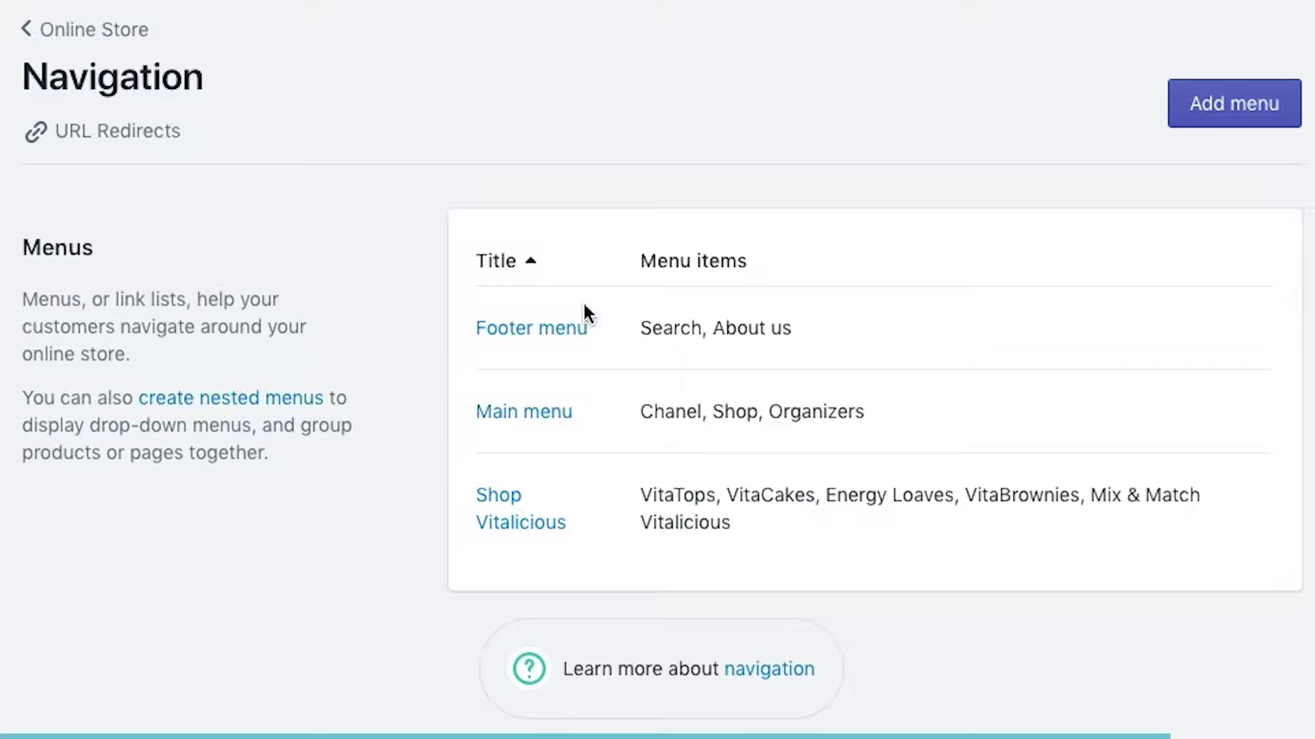
left_click(520, 421)
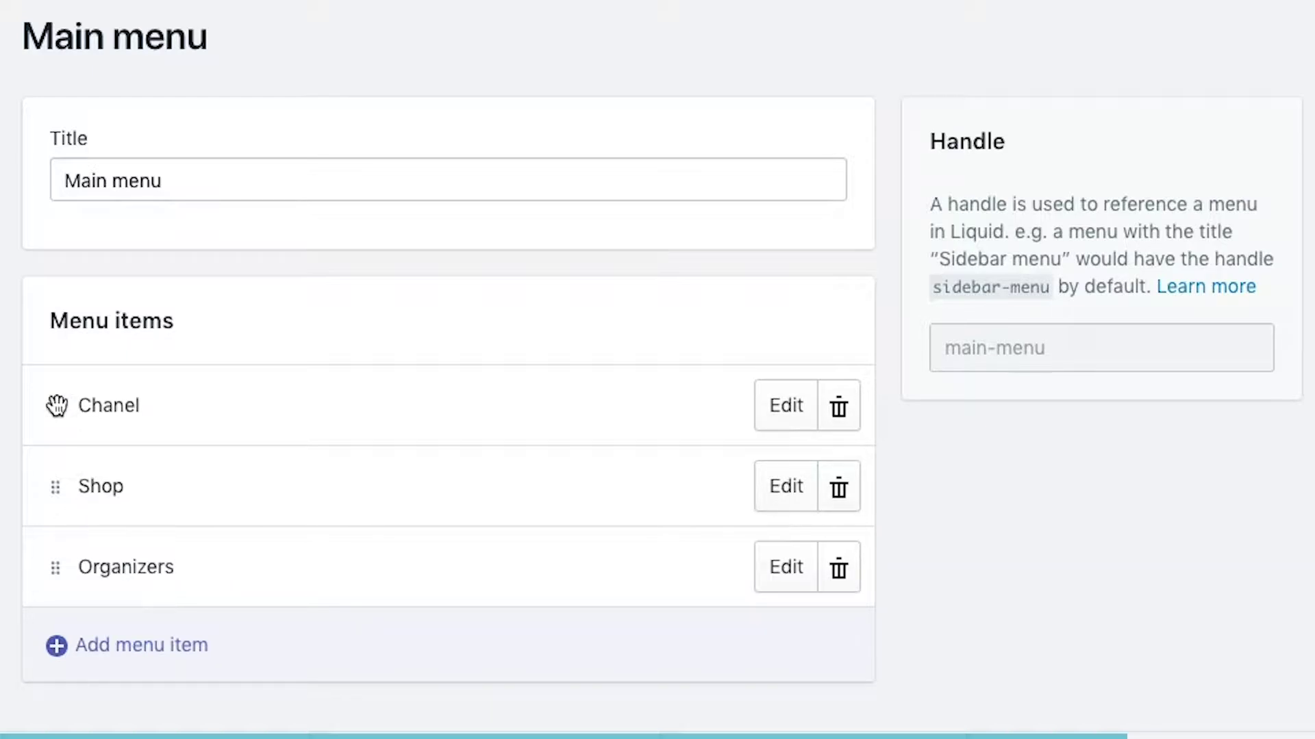
Step: Nest Chanel under Shop, save the Main menu, and check the storefront's Shop dropdown
mouse_move(57, 406)
left_mouse_down()
mouse_move(59, 438)
mouse_move(117, 534)
mouse_move(81, 434)
mouse_move(173, 464)
mouse_move(277, 458)
left_mouse_up()
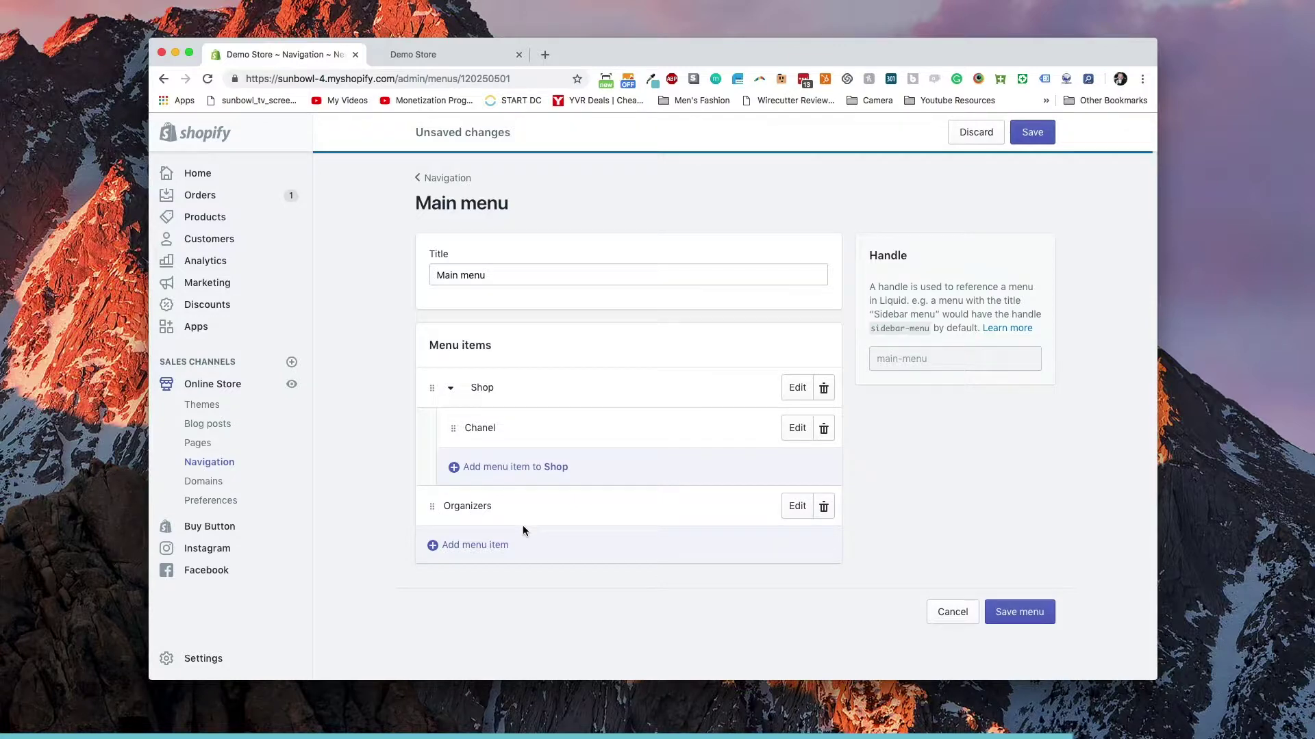
left_click(1024, 615)
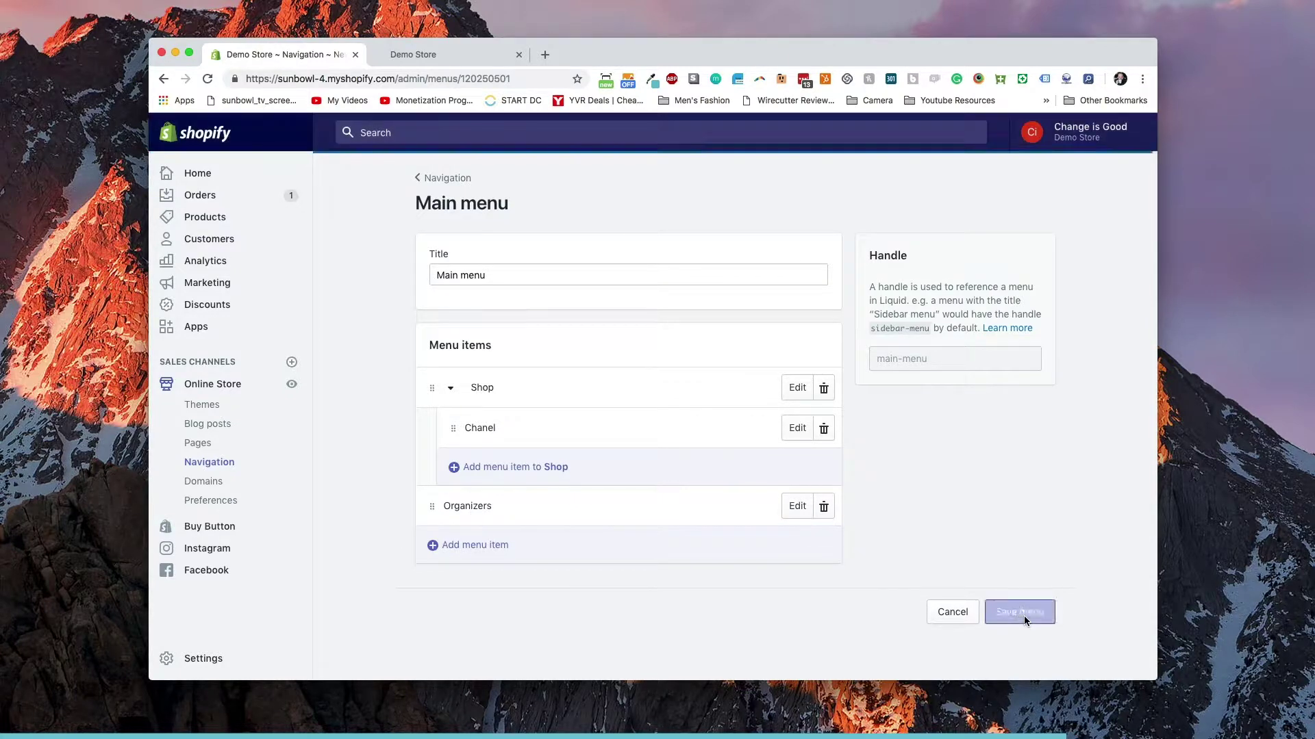
left_click(474, 55)
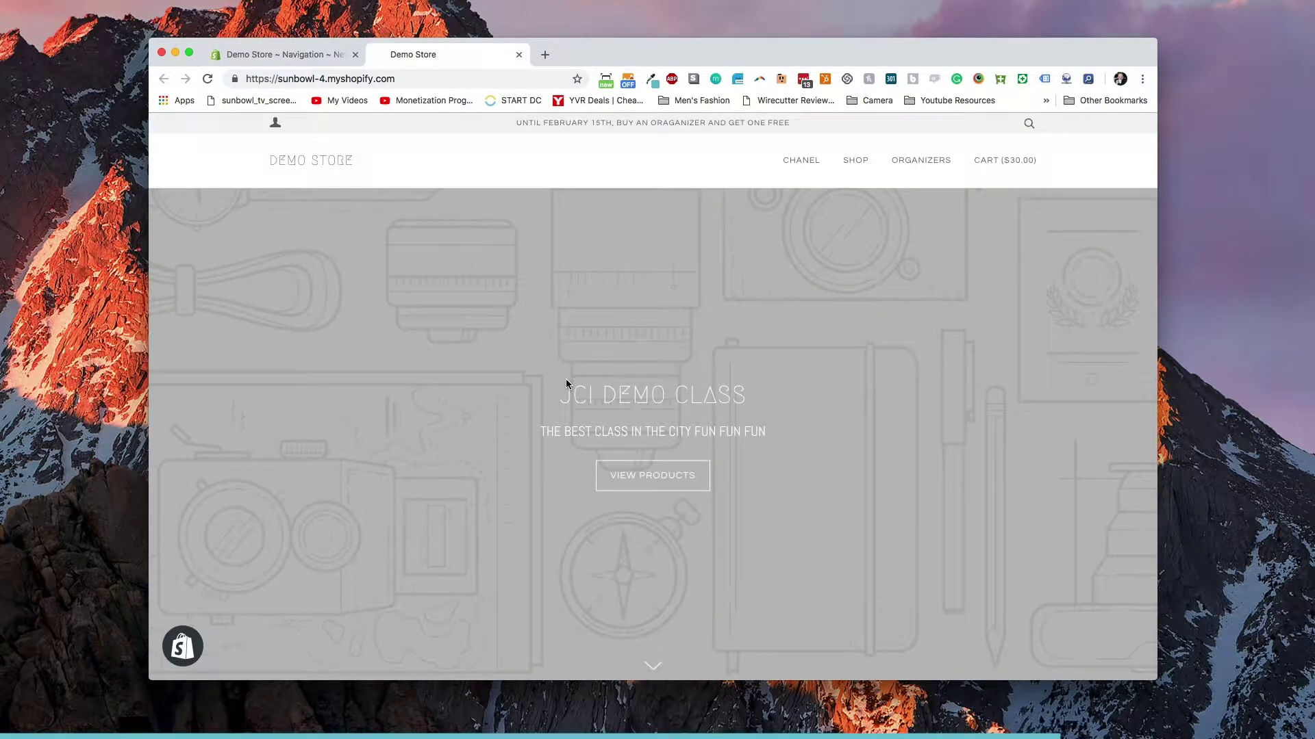
key("super+r")
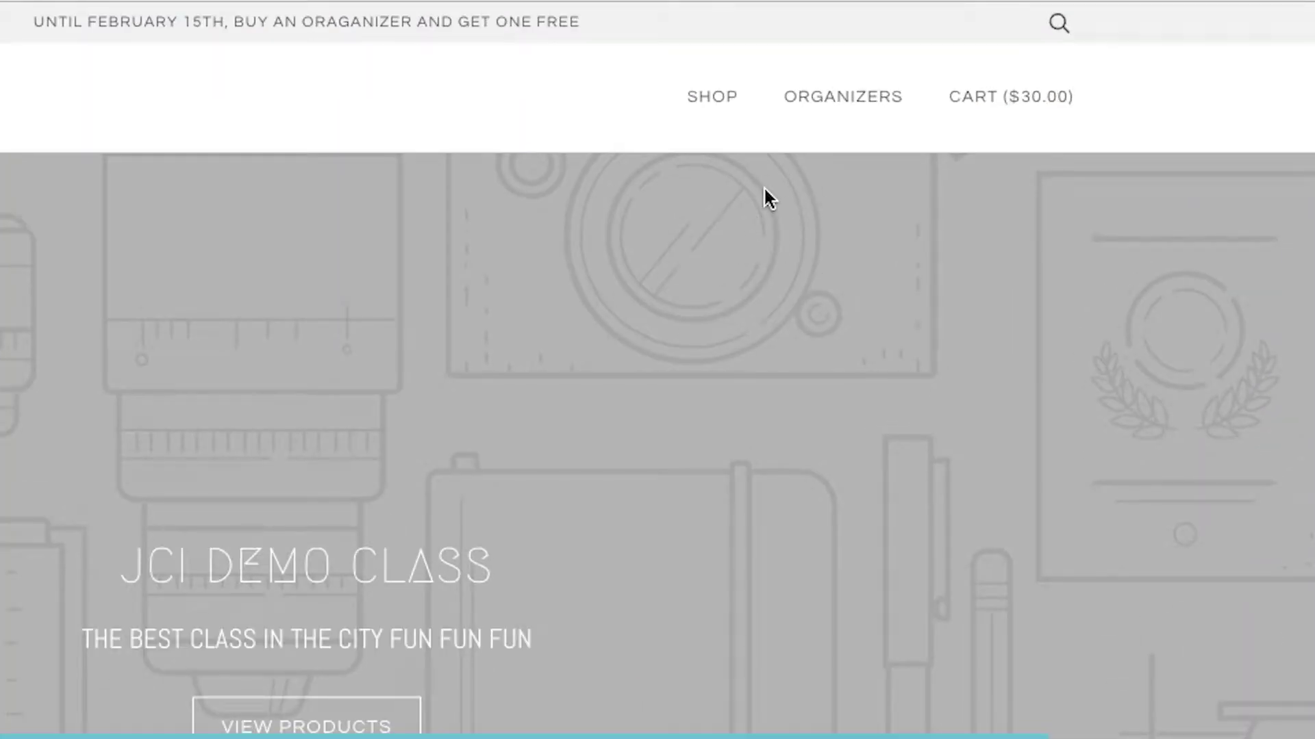
mouse_move(718, 110)
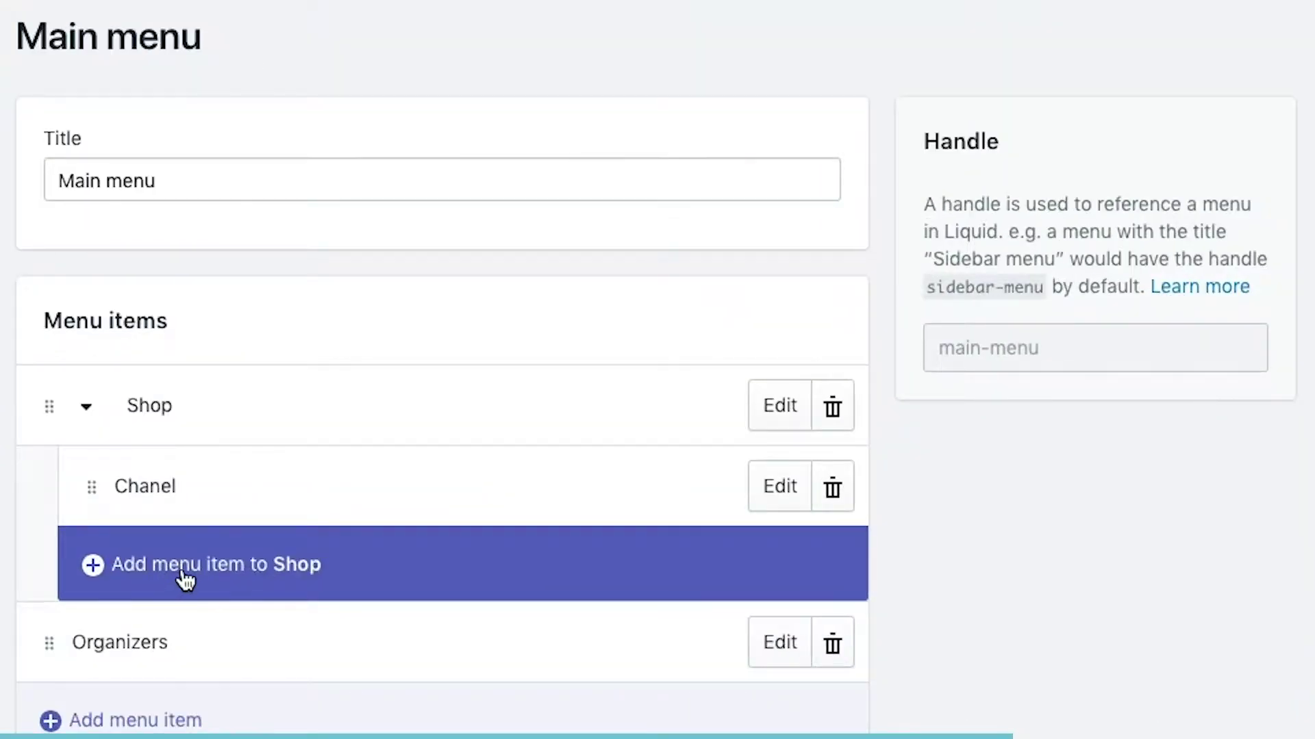
Step: Add a Gucci item under Shop linked to the Bamboo Rings Monogram Canvas Hobo Bag product
left_click(185, 578)
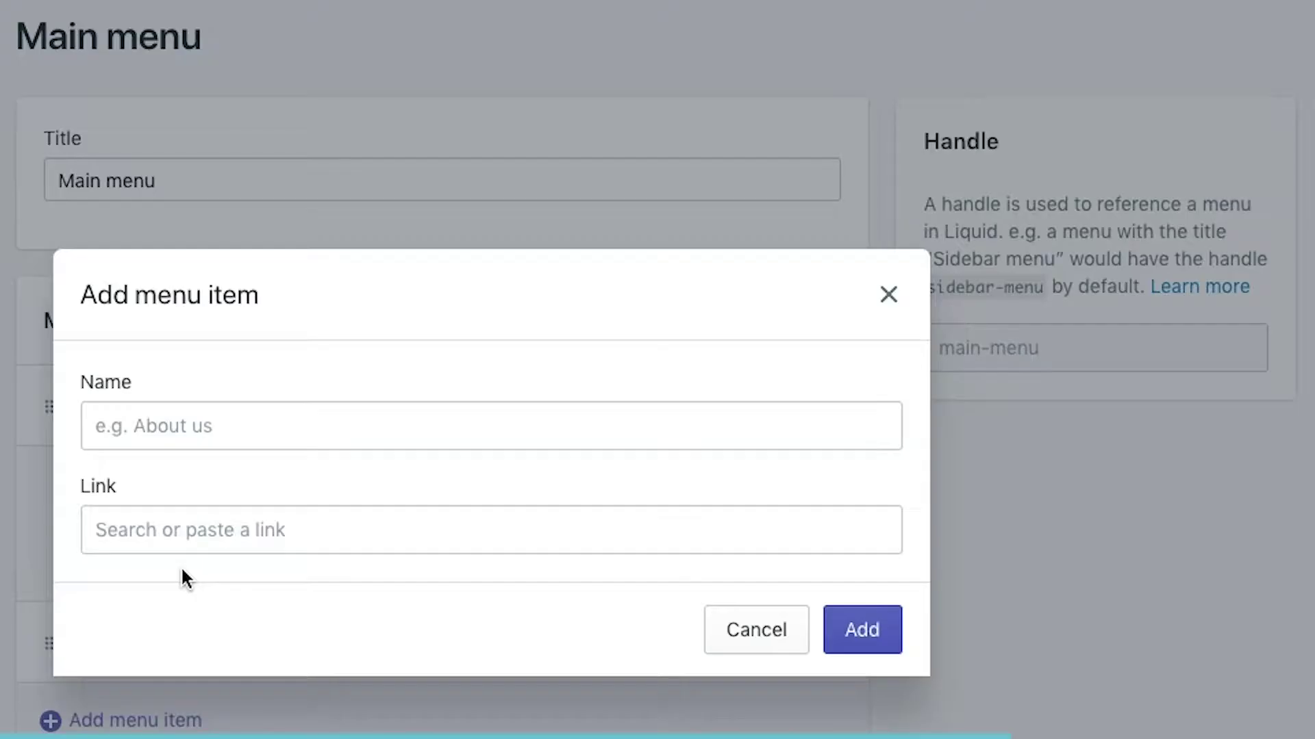
left_click(177, 437)
type("Gucci")
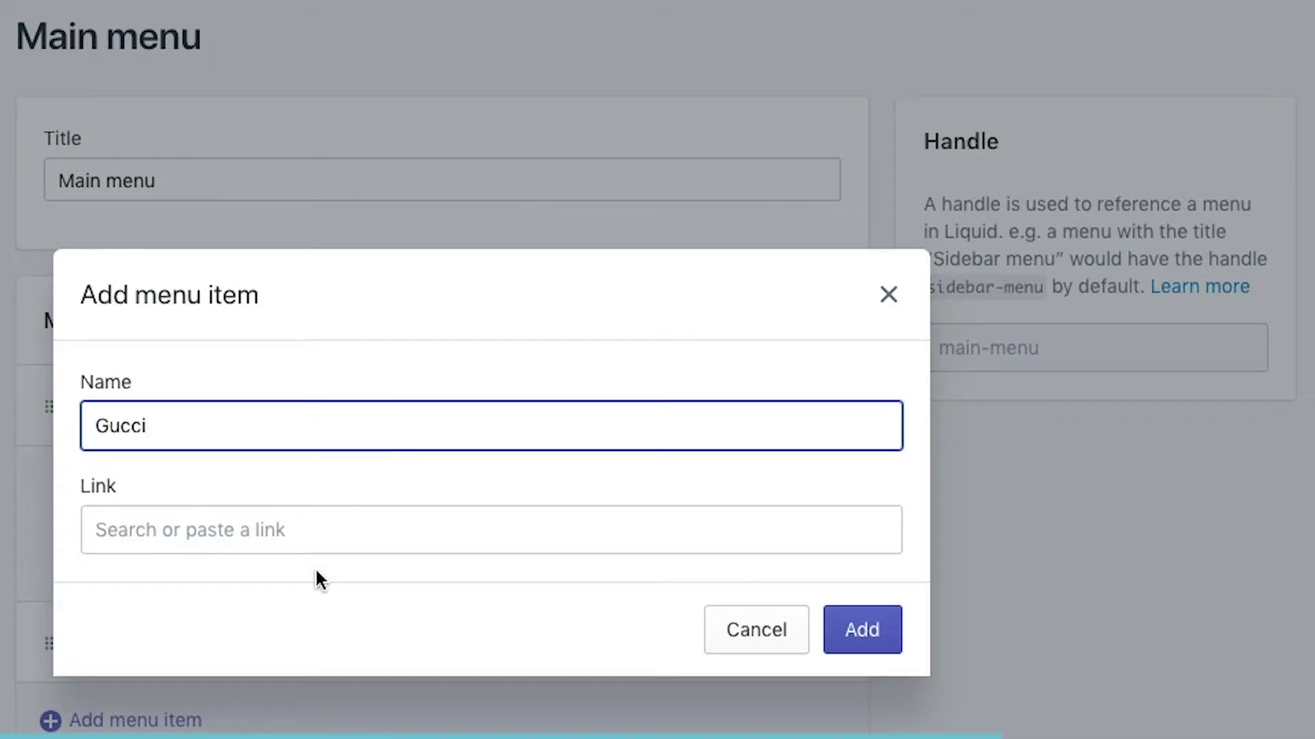
left_click(285, 517)
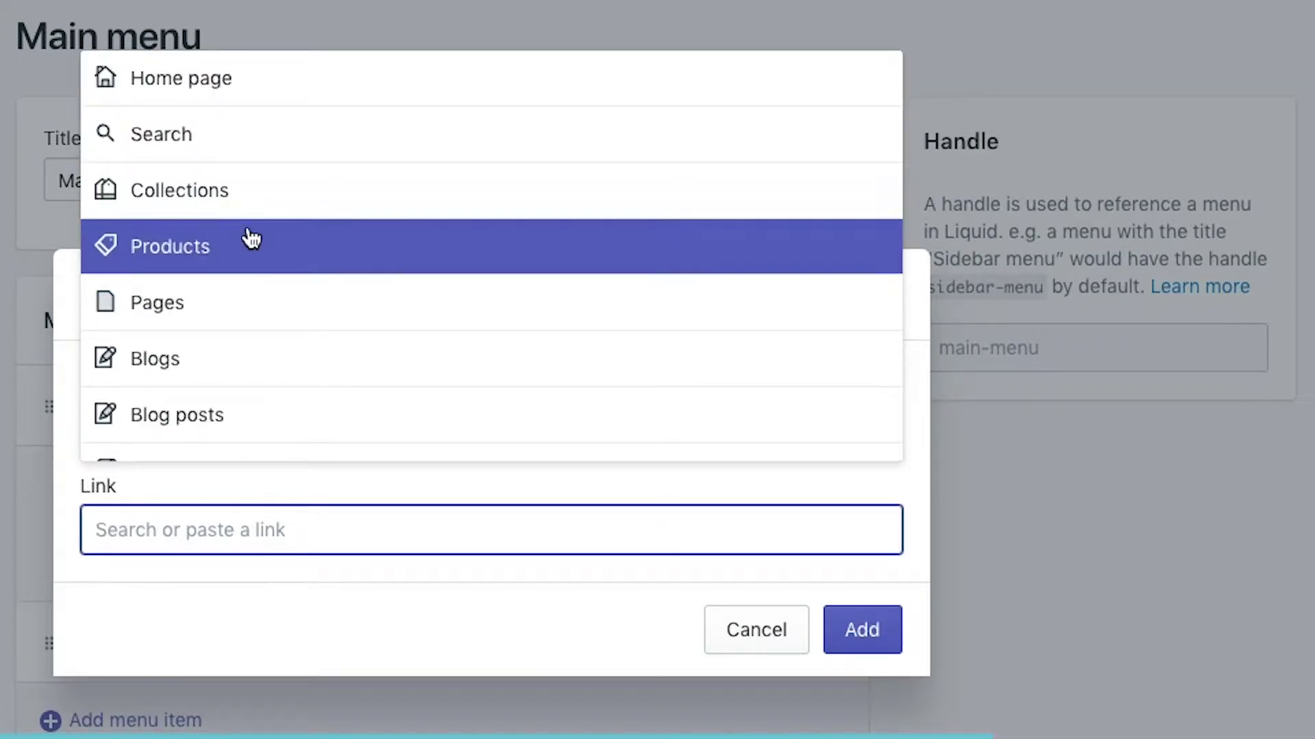
left_click(249, 236)
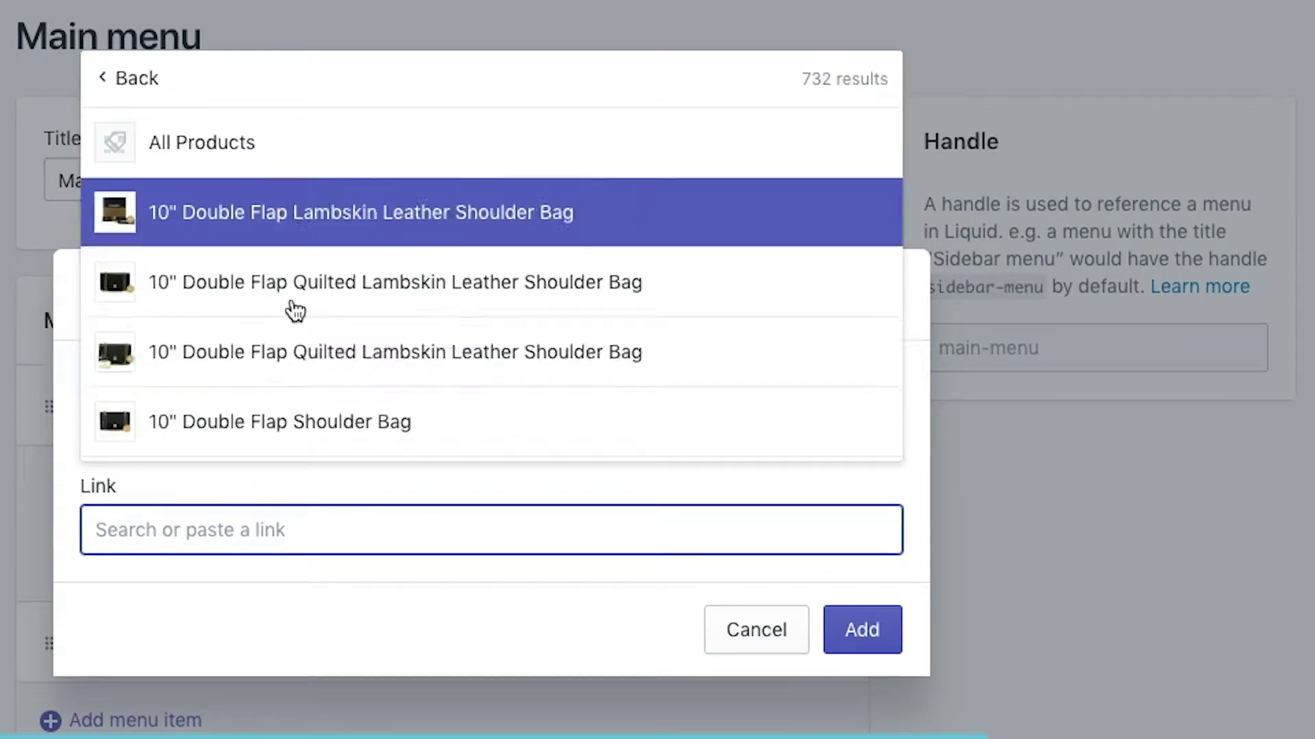
type("Gugi")
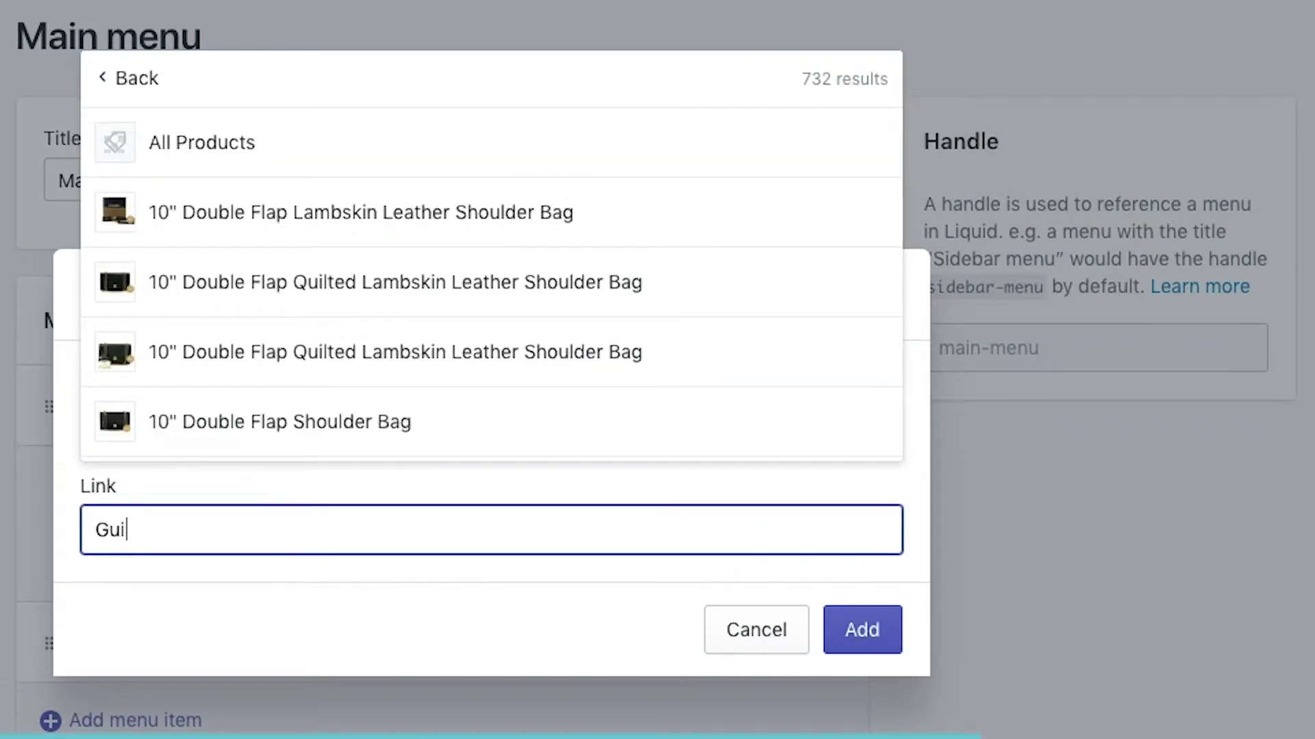
key("BackSpace")
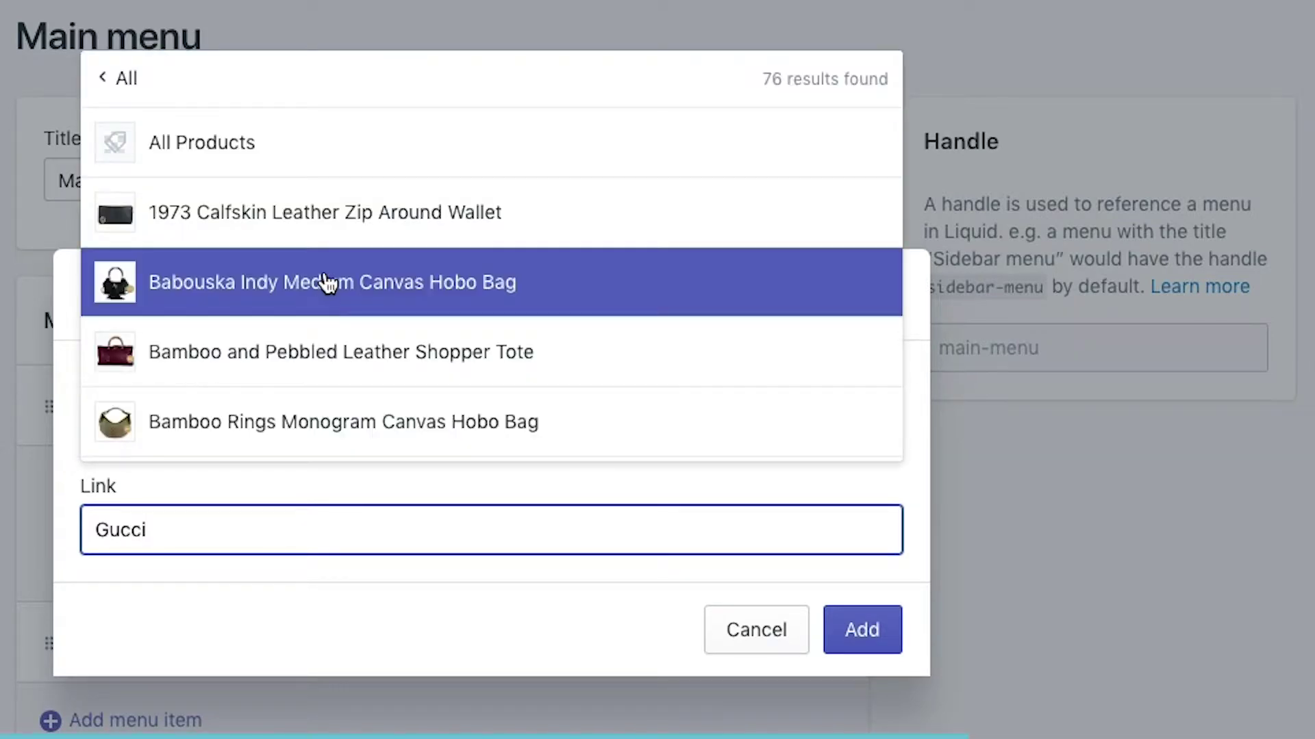
left_click(292, 421)
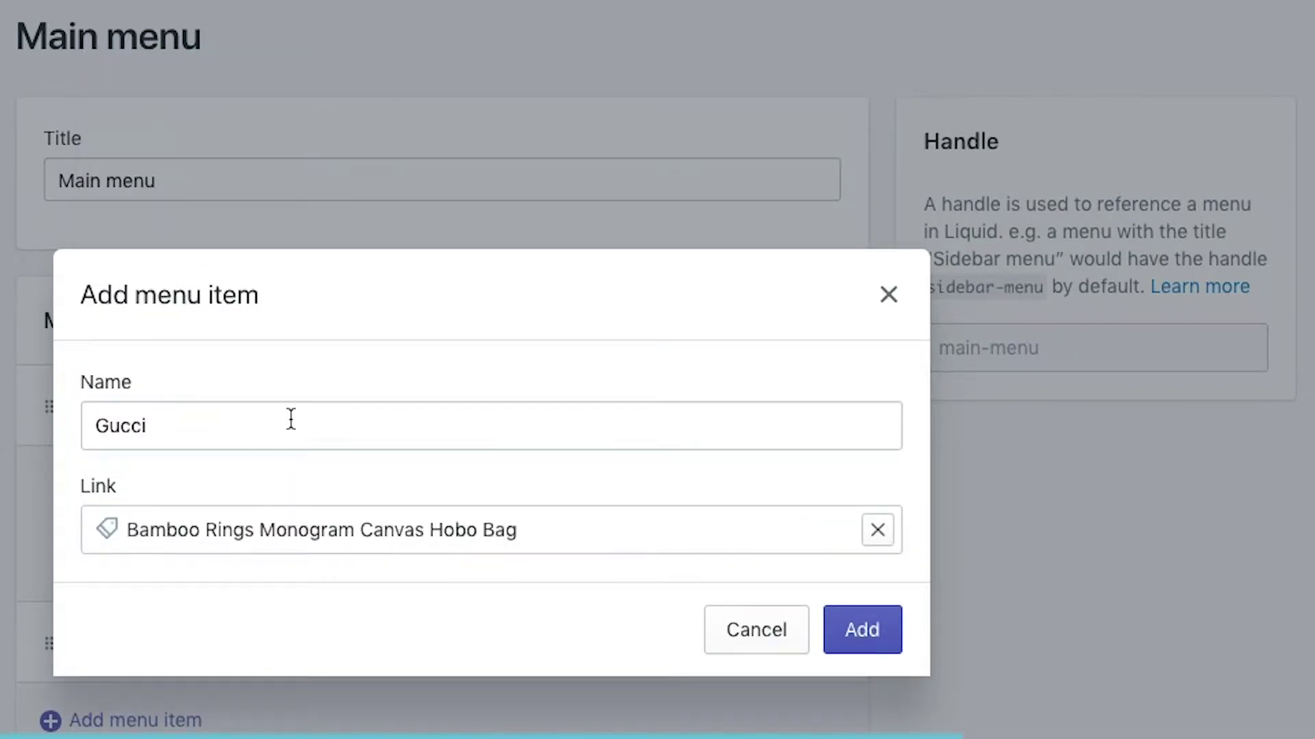
left_click(849, 630)
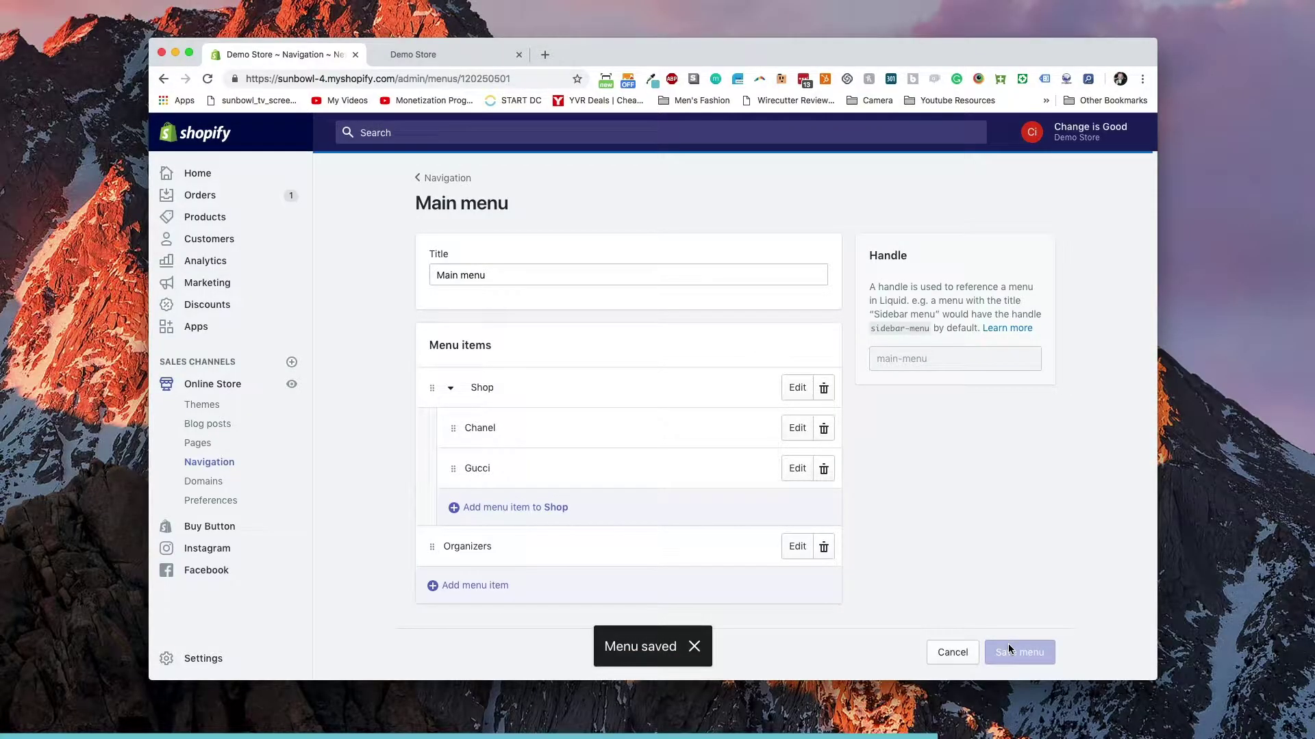
Step: Reload the storefront to confirm Gucci appears beside Chanel in the Shop dropdown
left_click(442, 65)
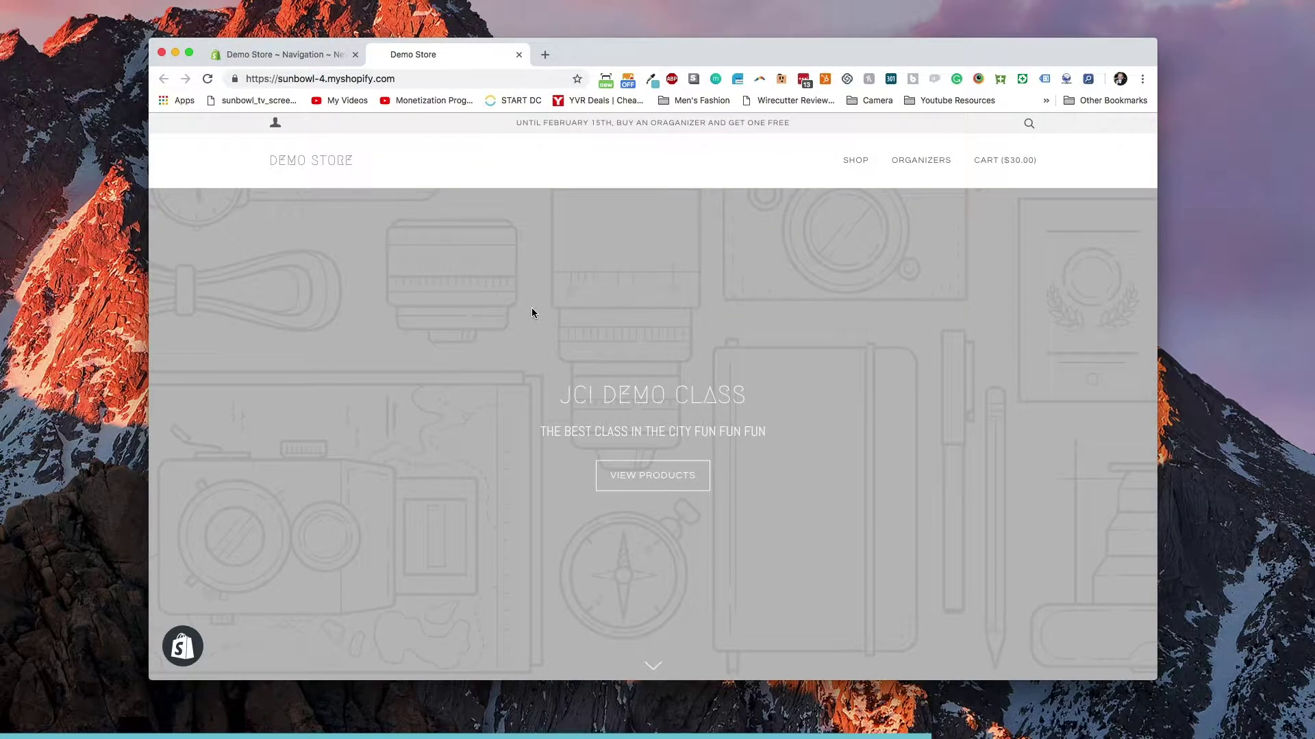
key("super+r")
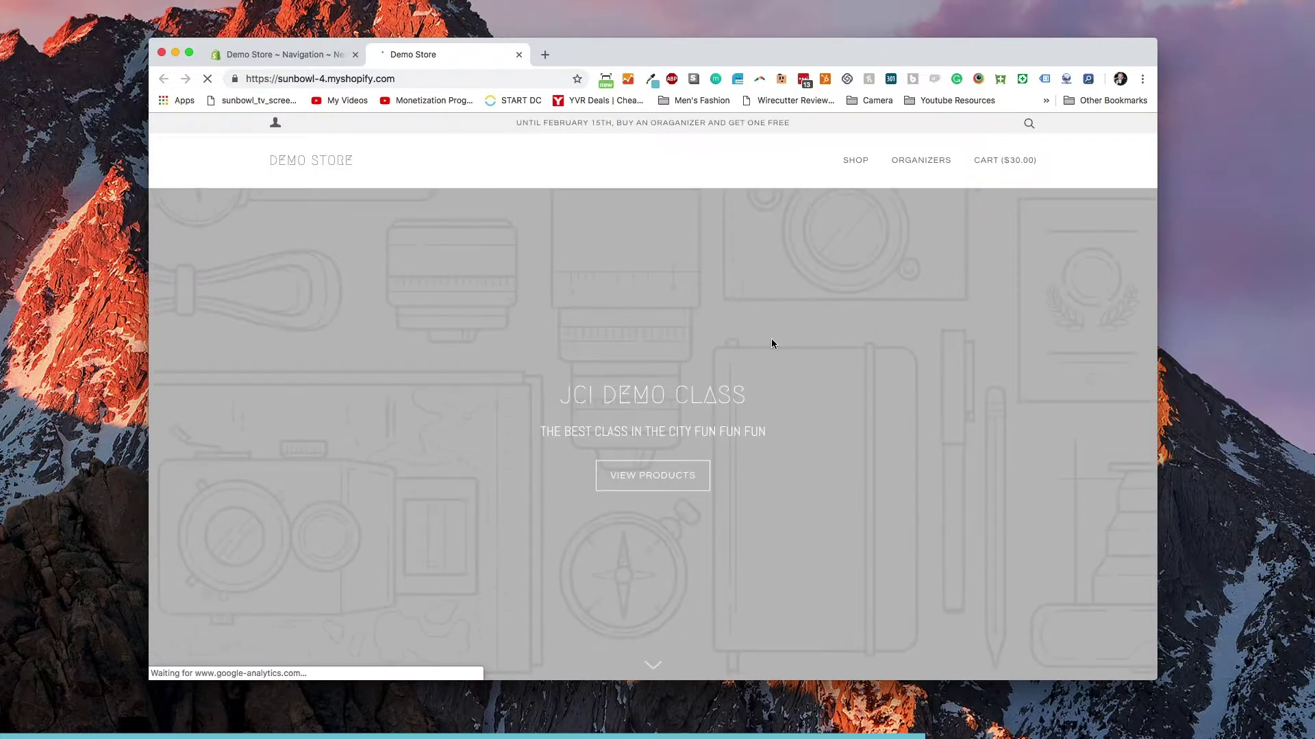
mouse_move(865, 165)
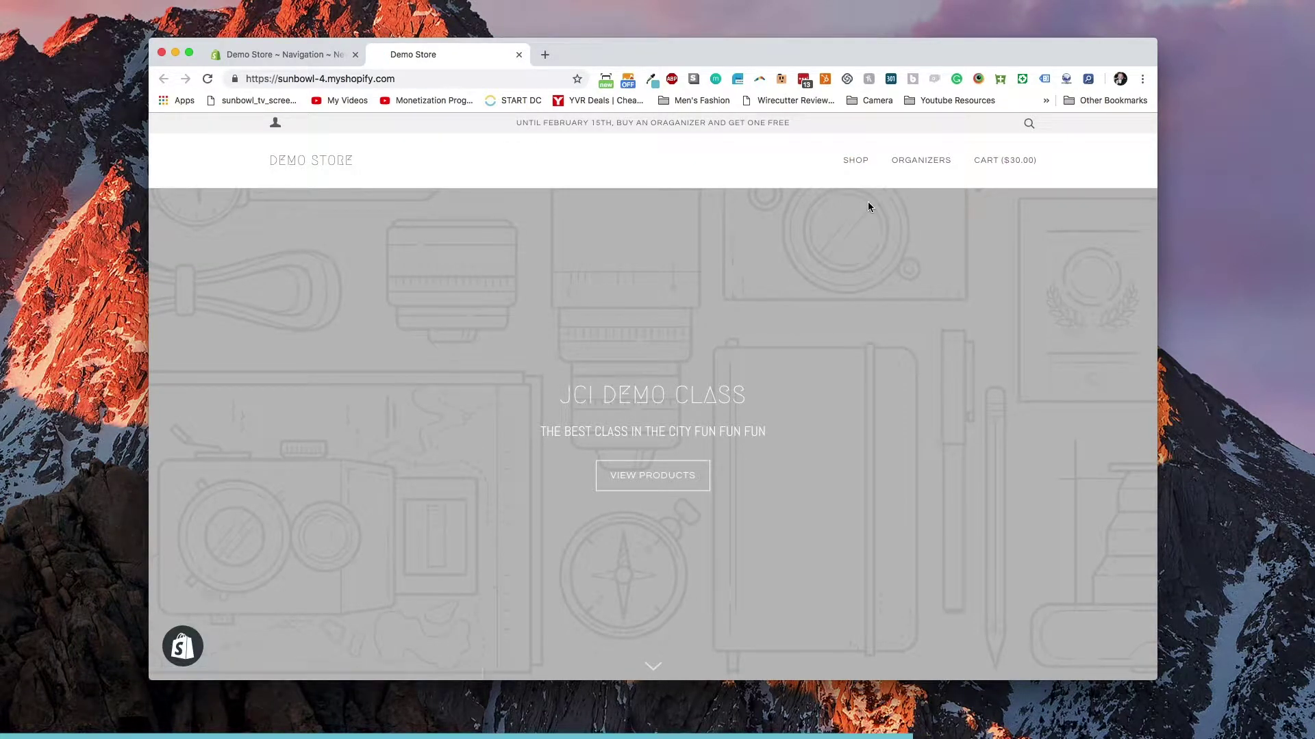
mouse_move(861, 205)
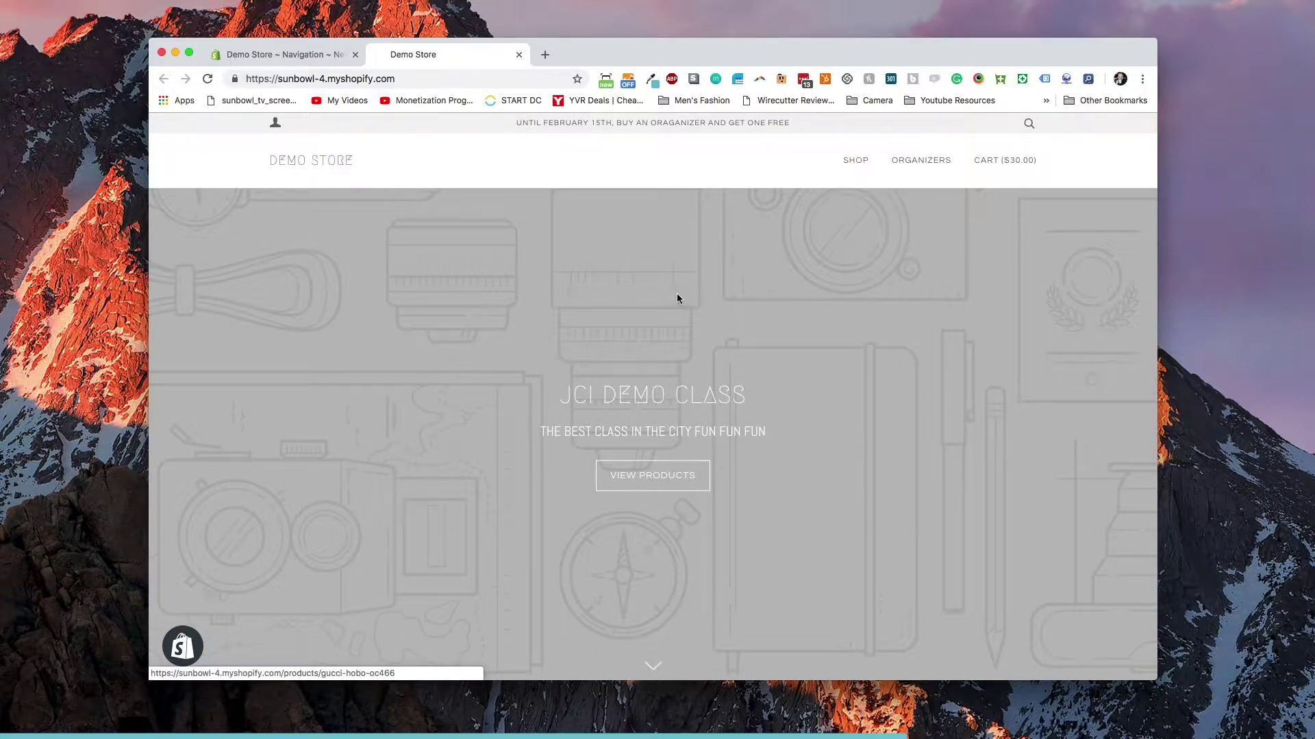
left_click(299, 55)
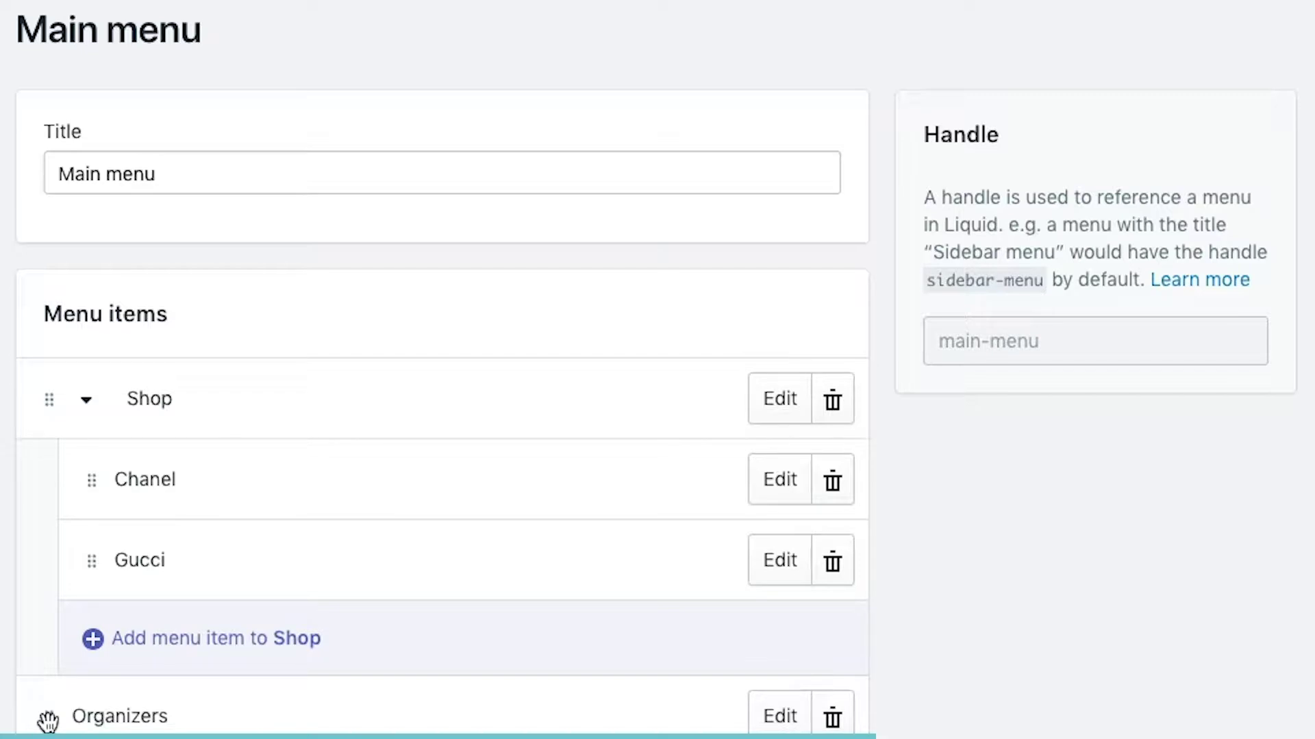
Step: Nest Organizers under Chanel, save, and verify the refreshed storefront's Shop dropdown
left_click_drag(48, 721, 305, 519)
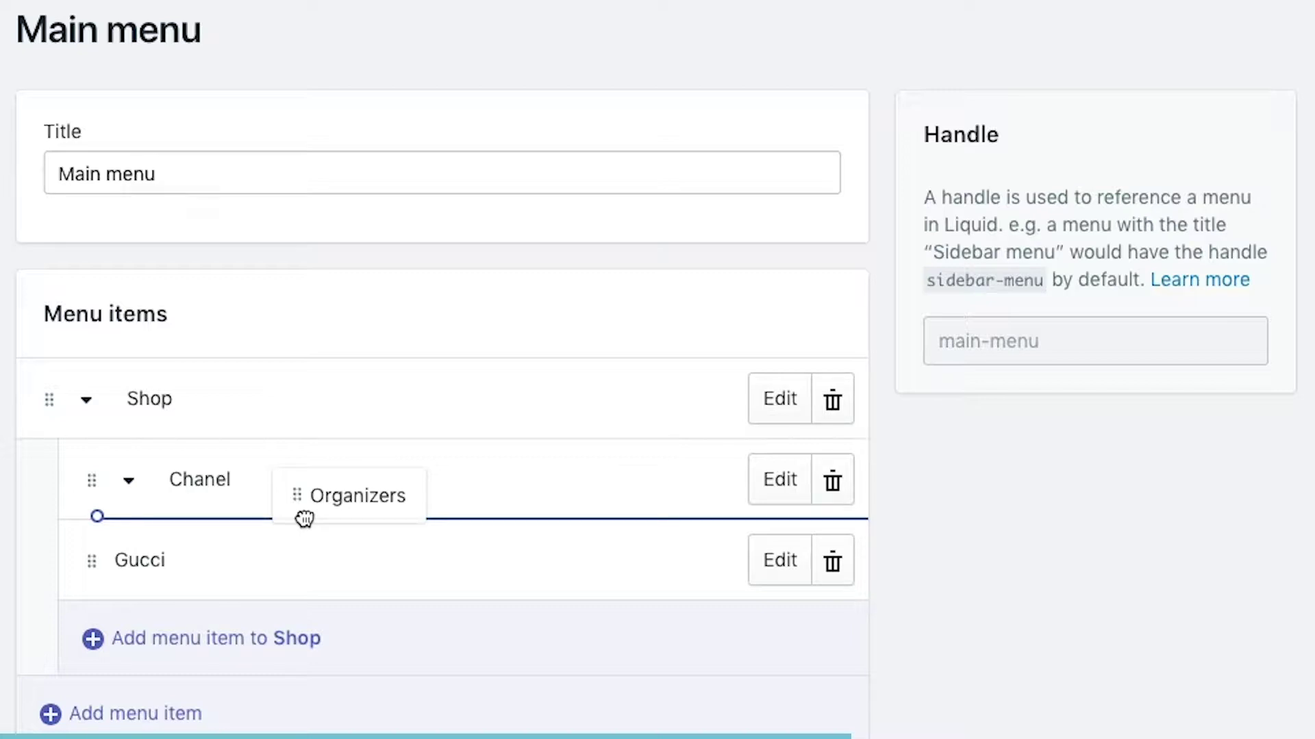
left_click_drag(305, 519, 303, 512)
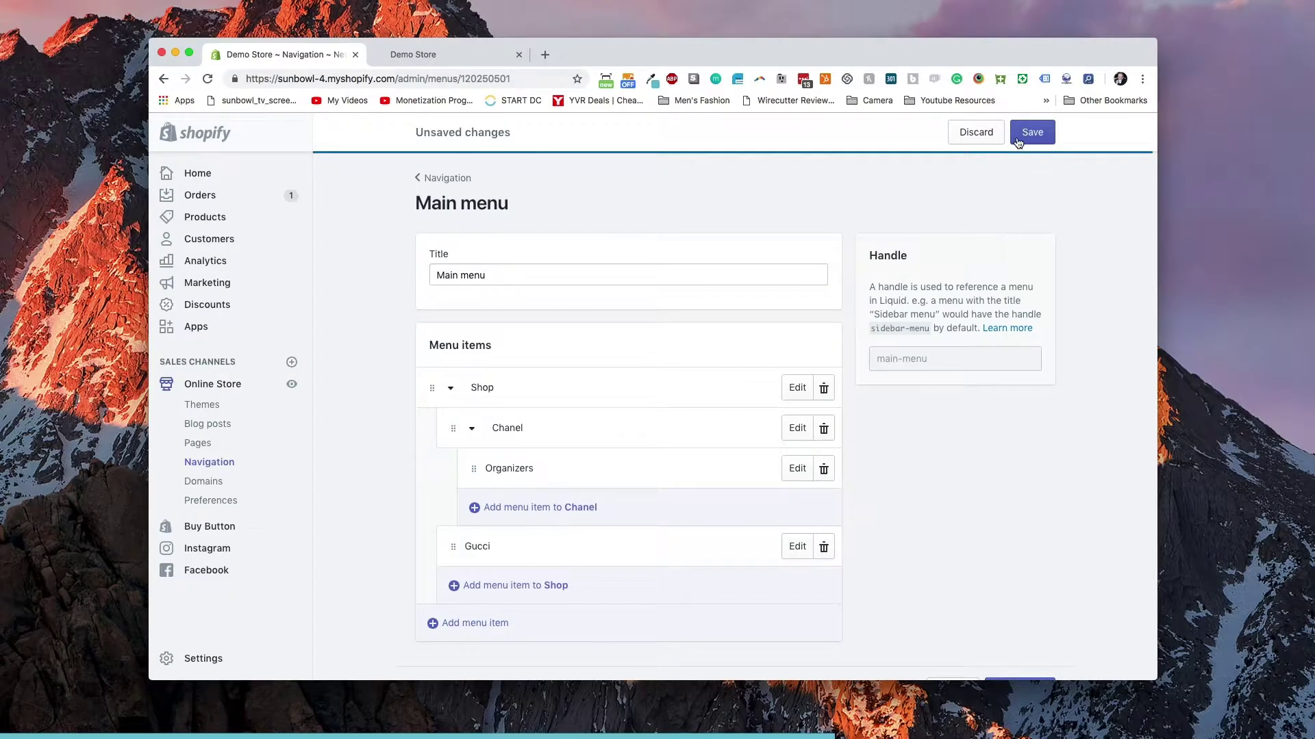
left_click(1021, 137)
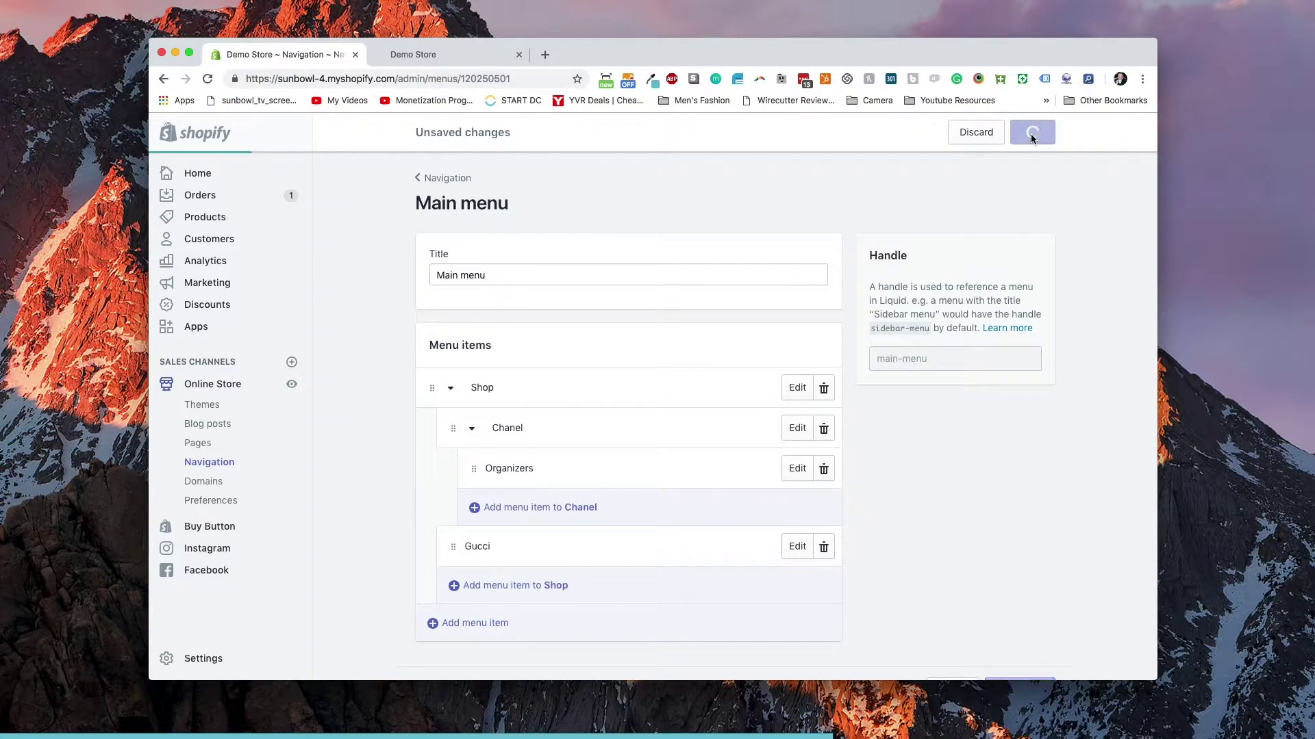
left_click(410, 54)
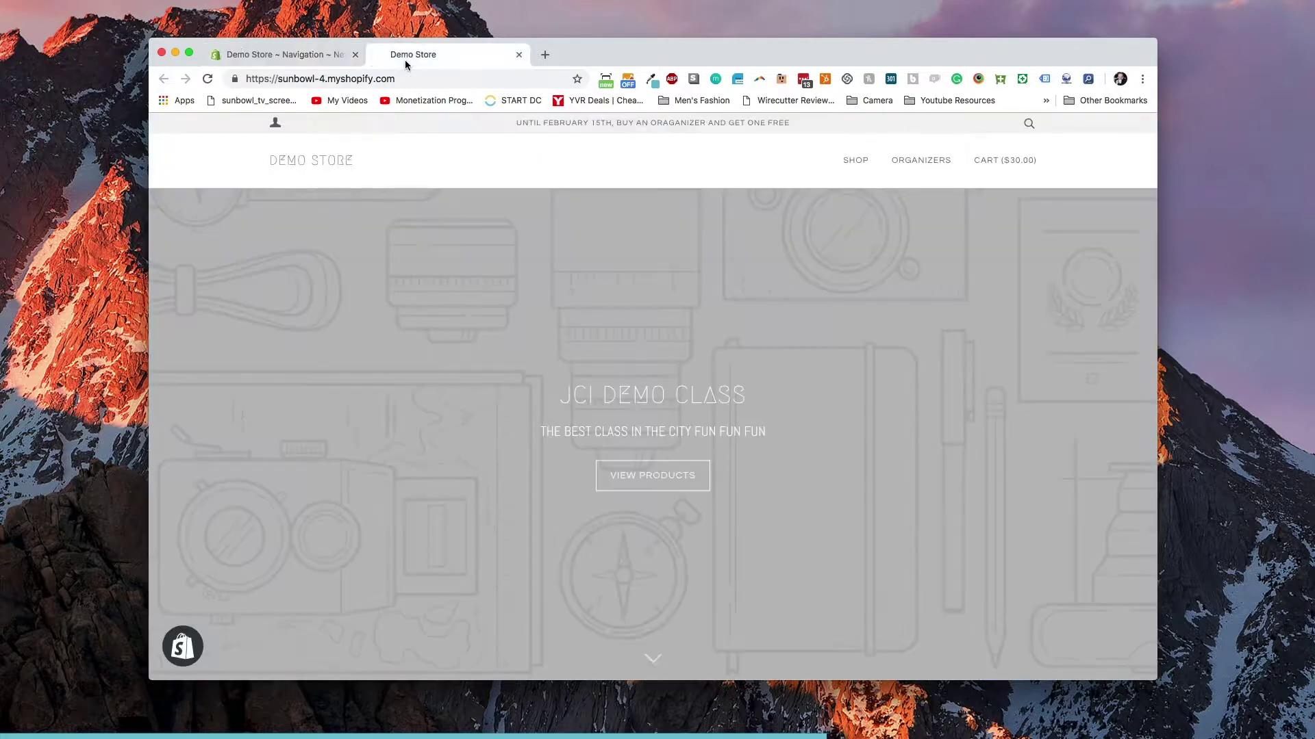
left_click(645, 485)
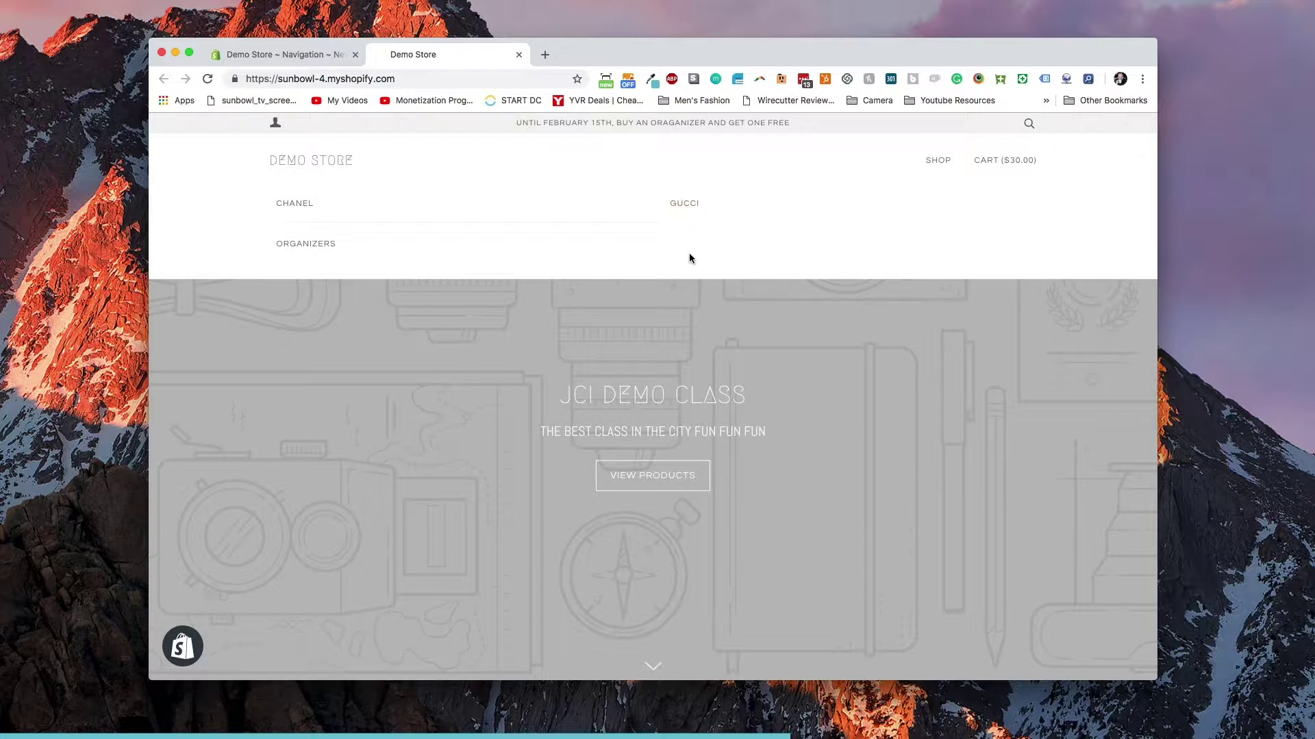
left_click(291, 54)
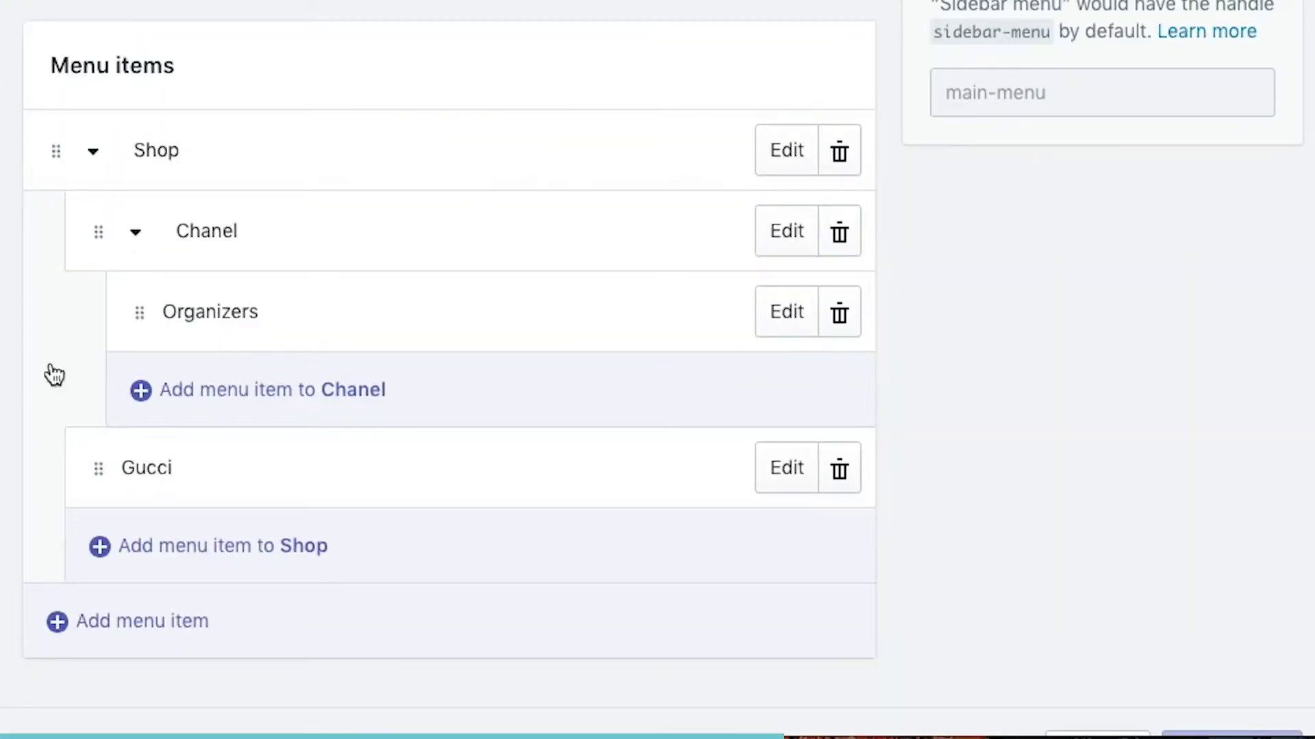
Step: Add an Organizer menu item linked to the Handbag Organzier product
left_click(194, 556)
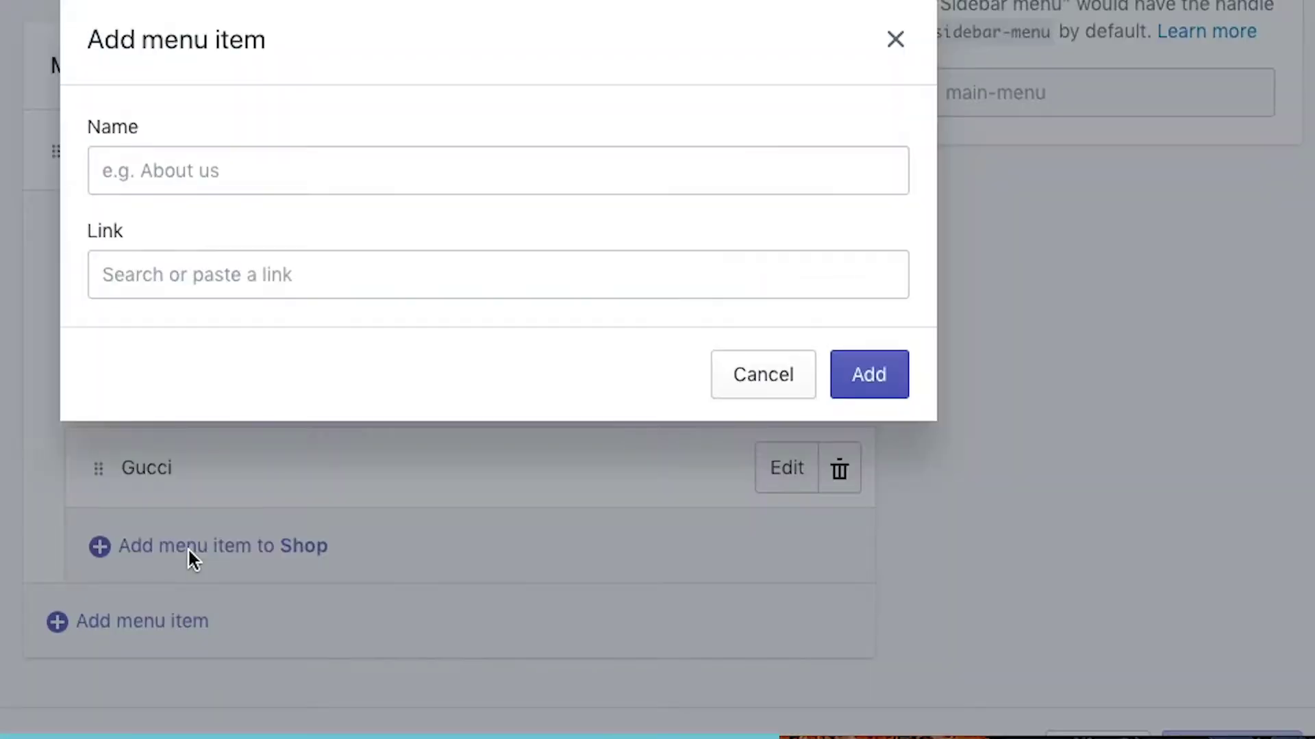
left_click(174, 182)
type("Organizer")
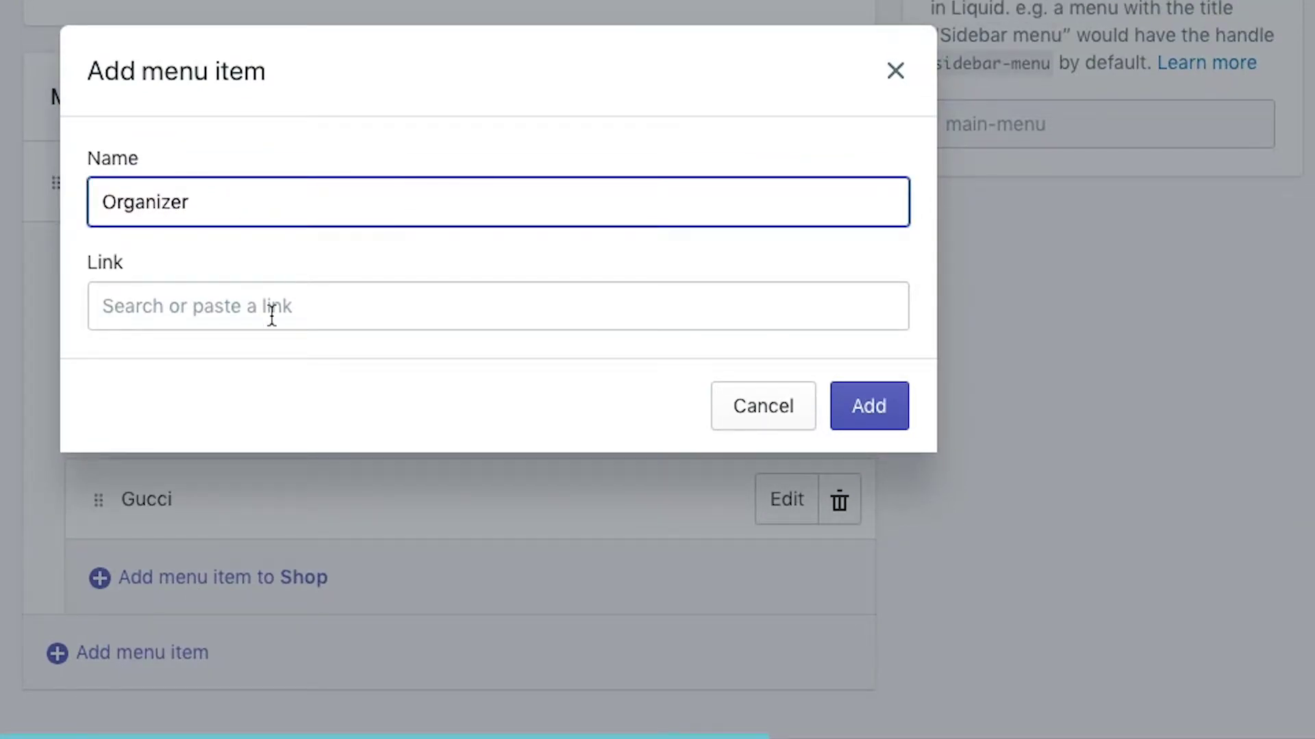
left_click(271, 316)
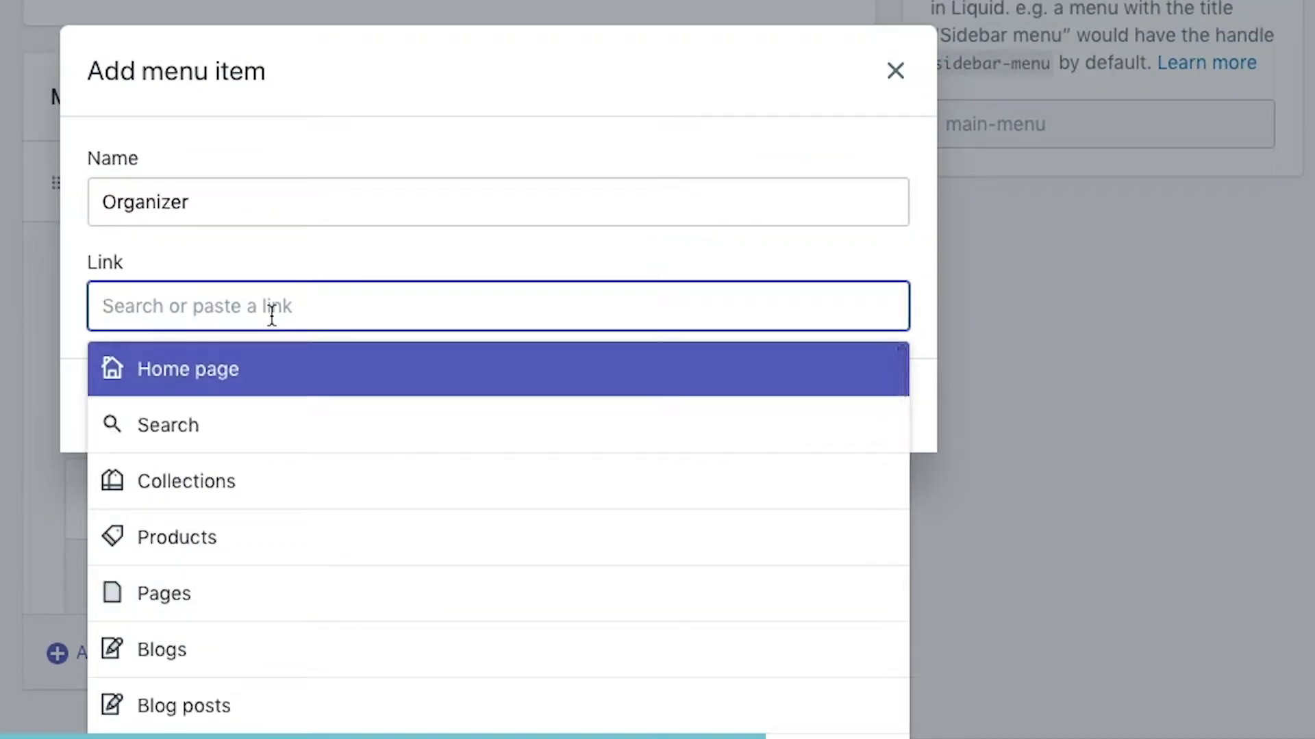
type("Orgg")
key("BackSpace")
type("a")
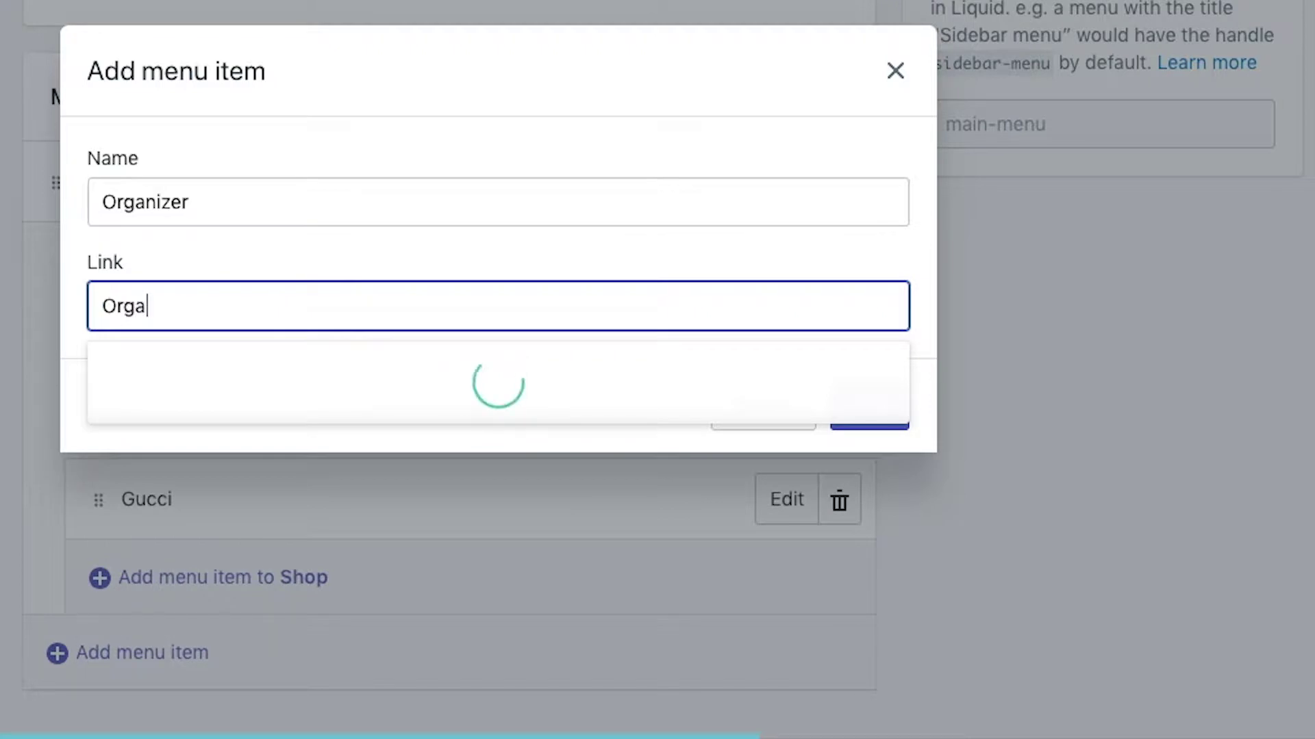
type("nizer")
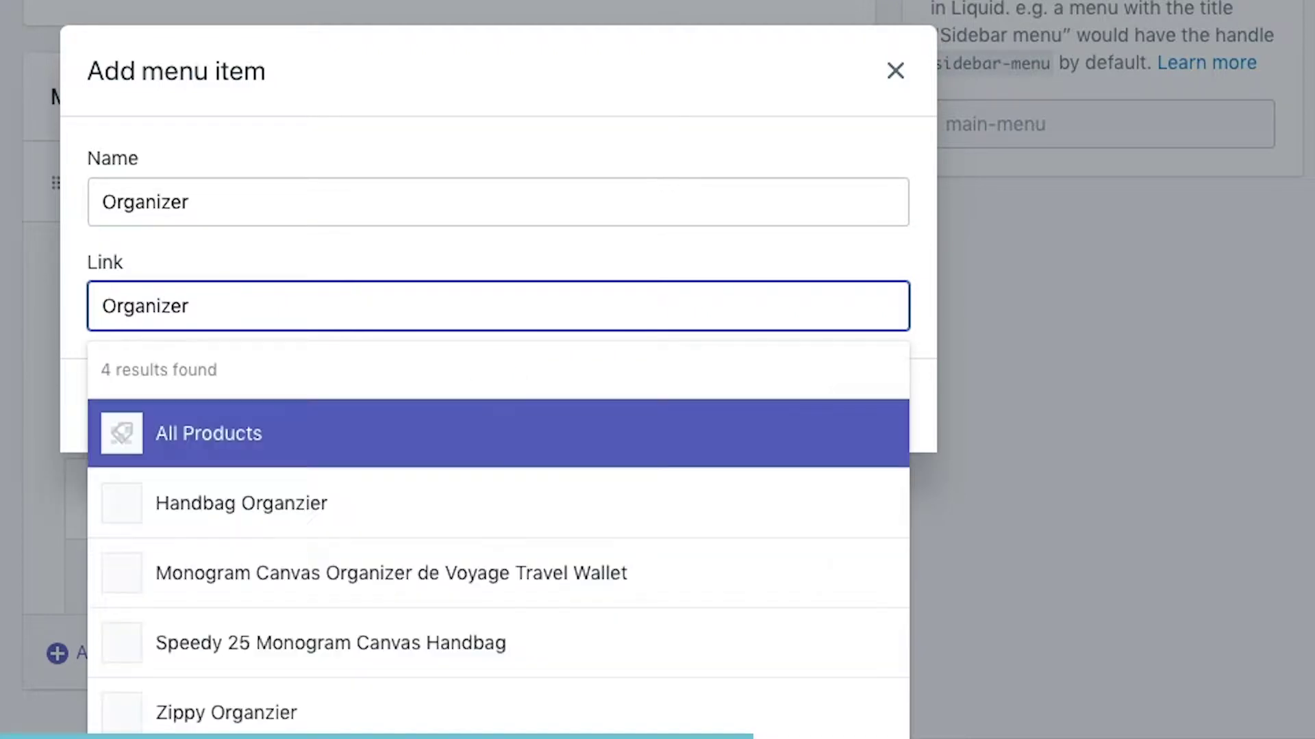
left_click(221, 505)
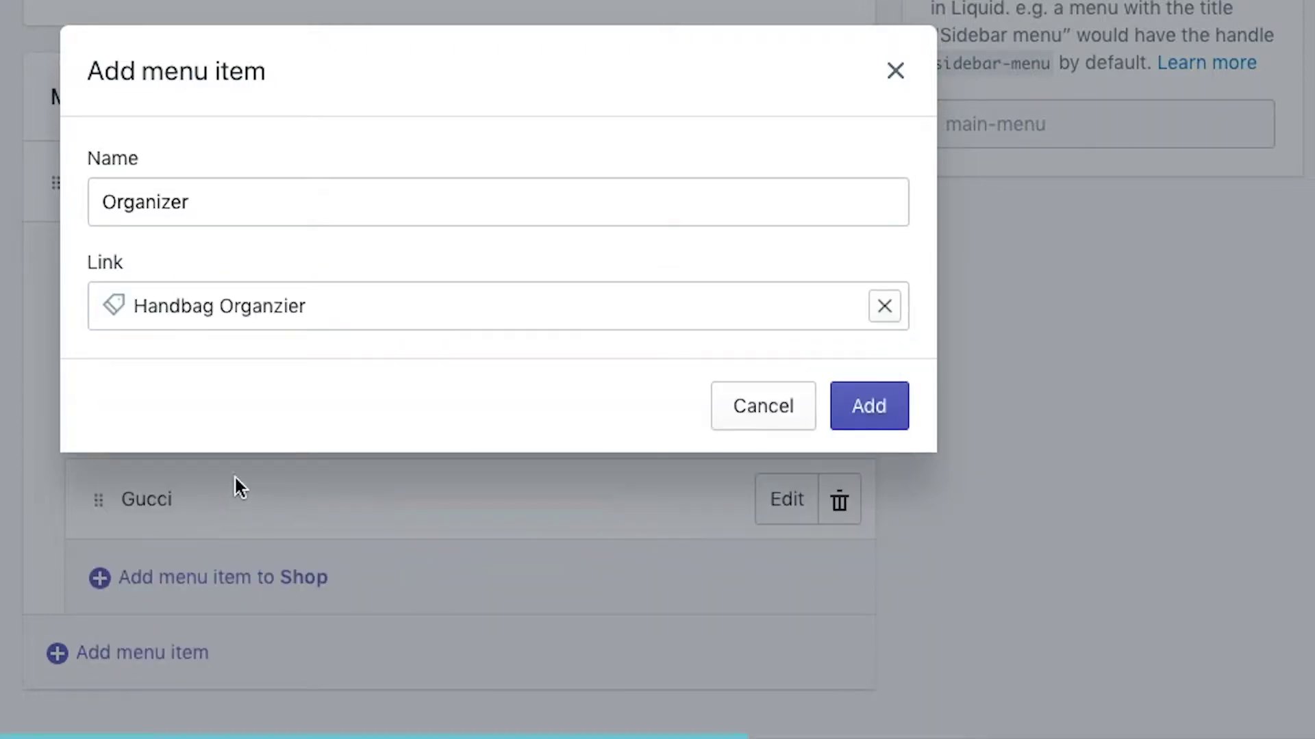
left_click(888, 417)
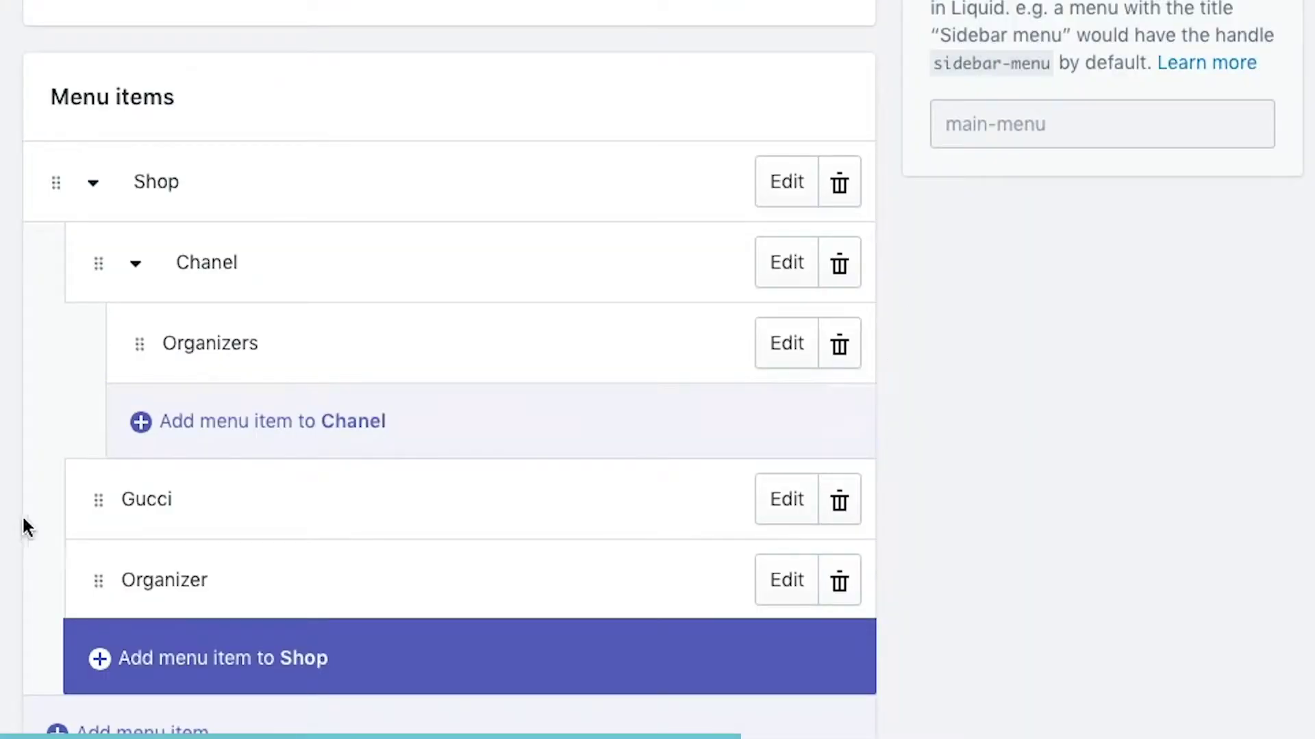
Step: Nest the Organizer item under Gucci and save the Main menu
left_click_drag(88, 572, 163, 537)
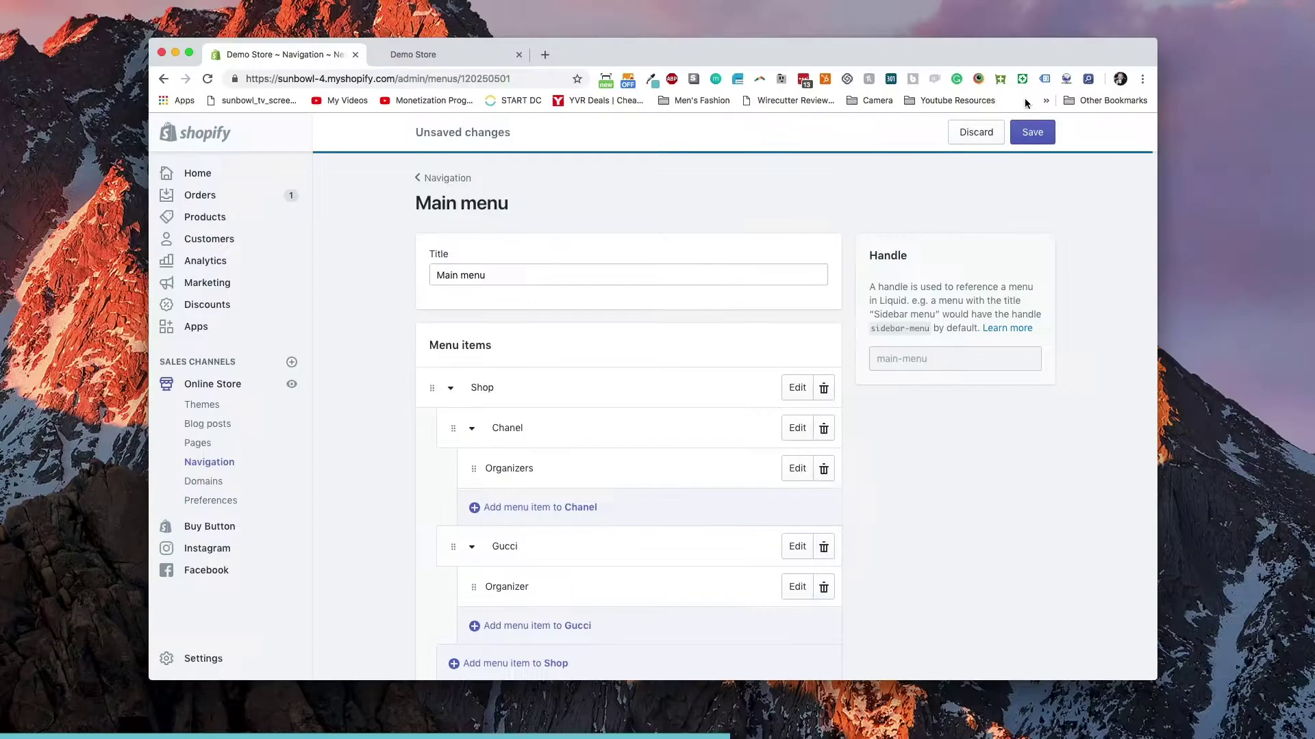
left_click(1032, 132)
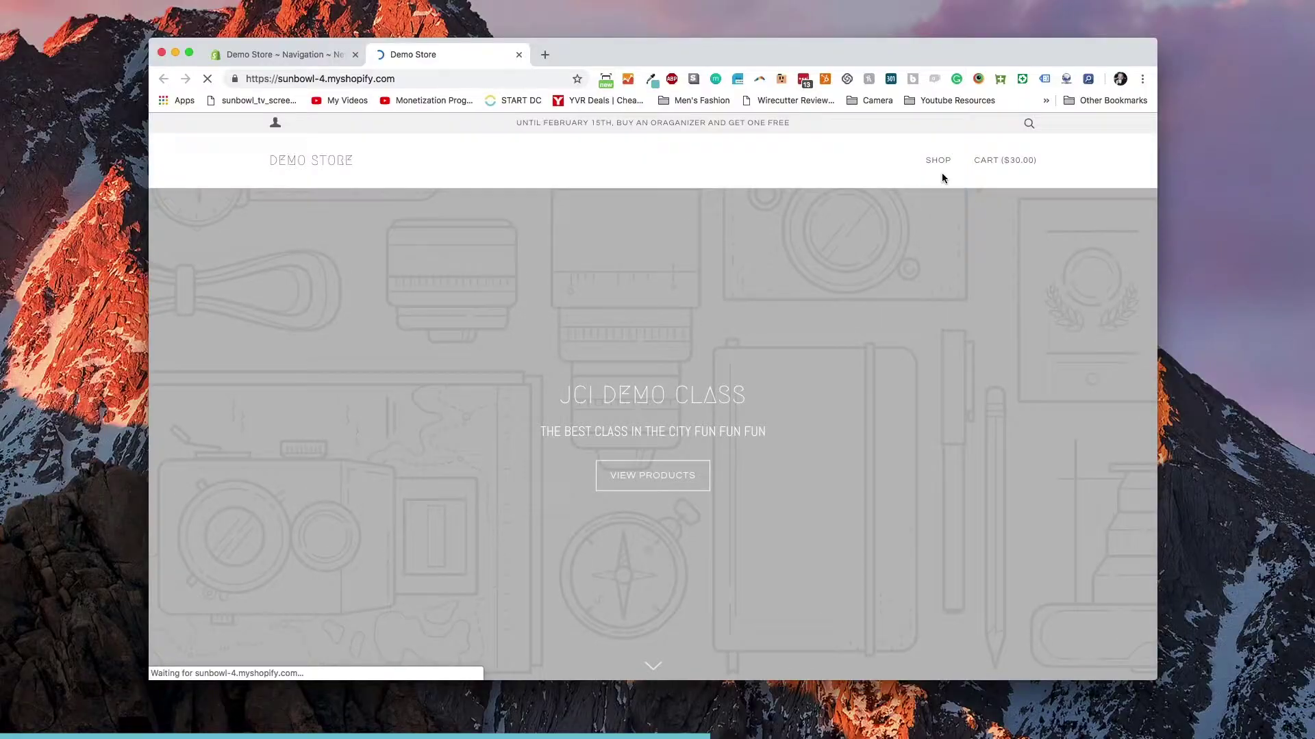
mouse_move(941, 177)
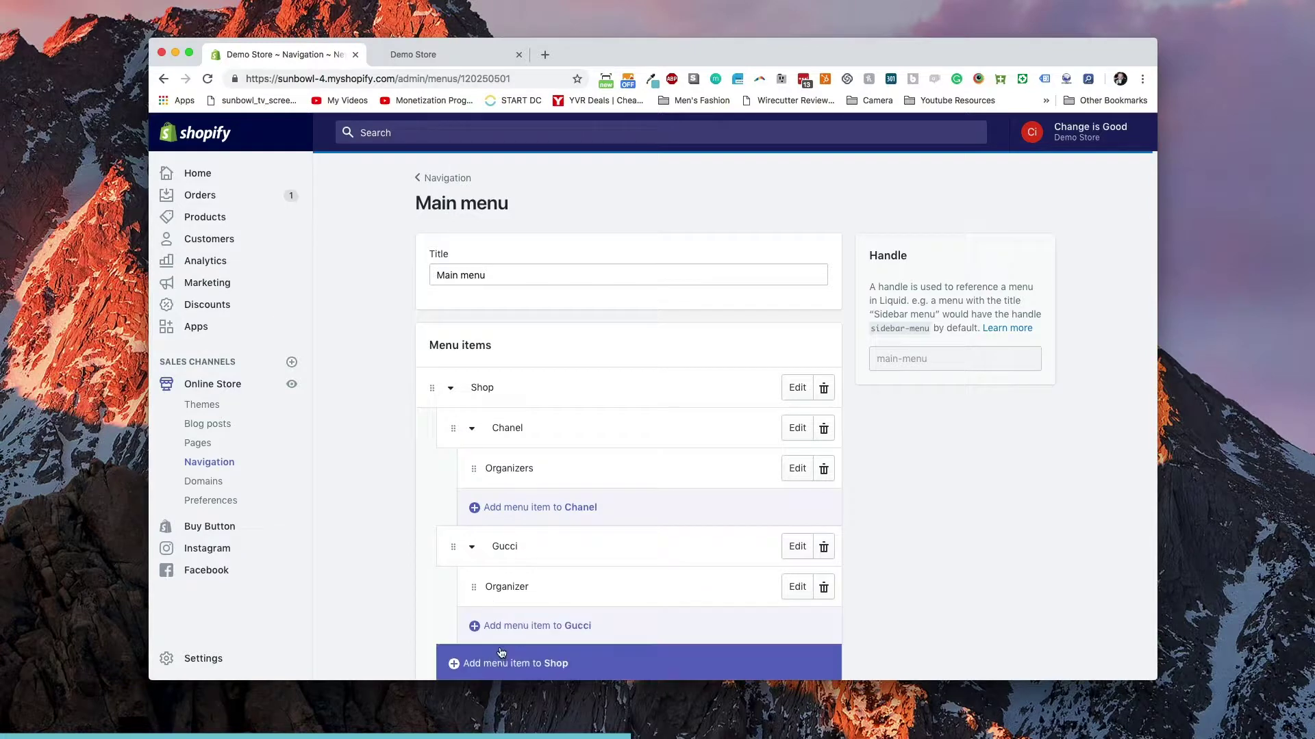
scroll(504, 483, "down", 3)
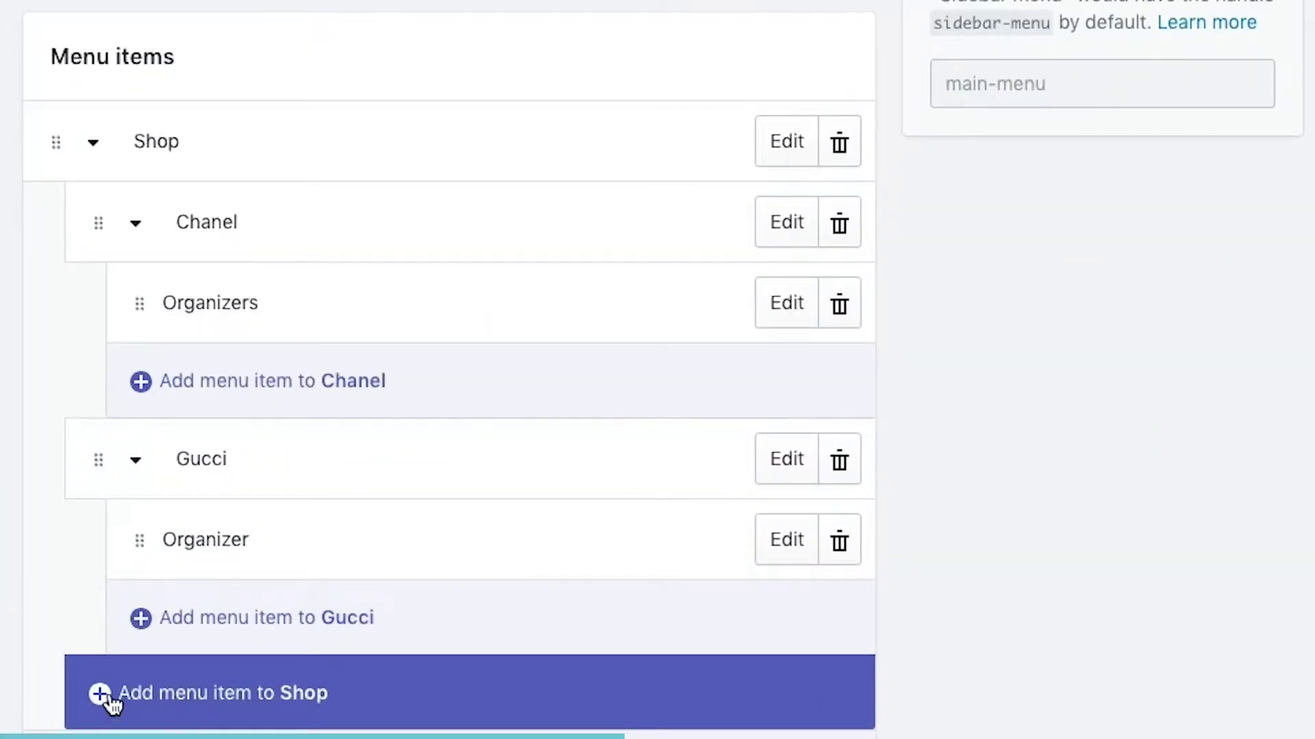
Step: Add an About Us item under Shop linked to the About us page
left_click(218, 701)
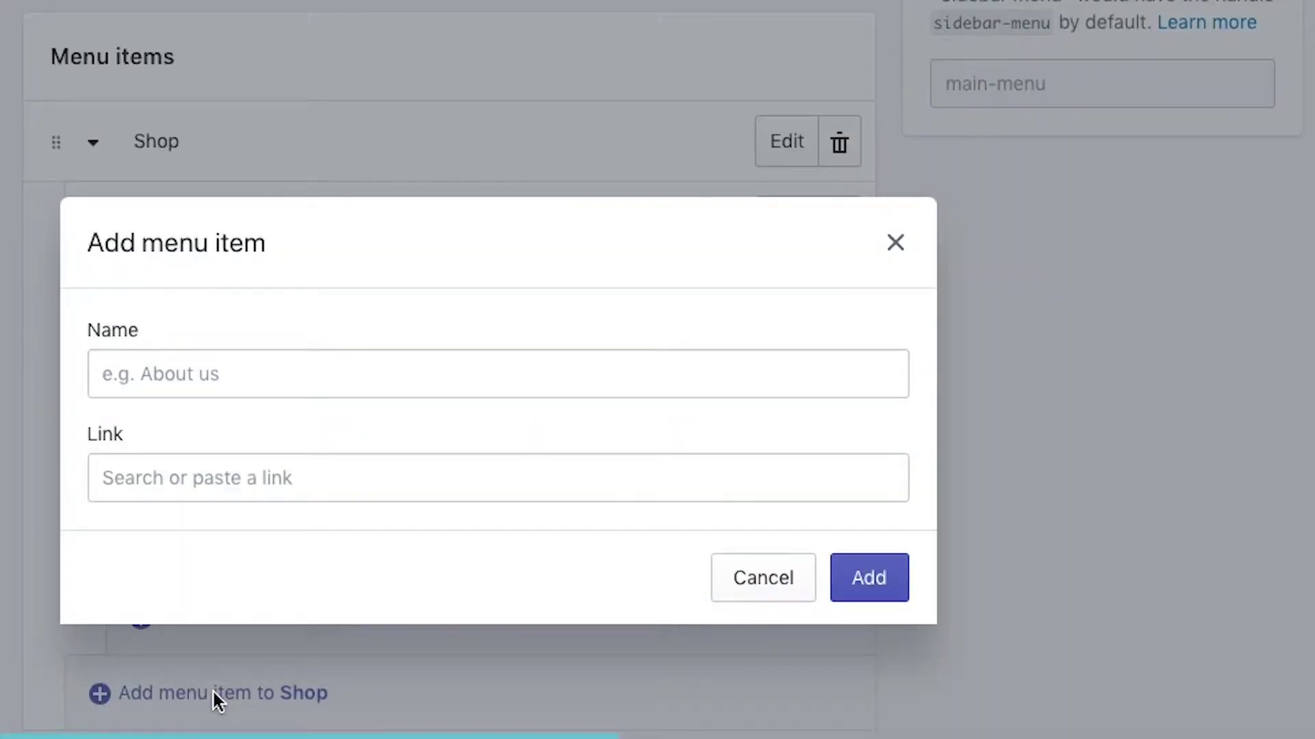
left_click(234, 356)
type("About Us")
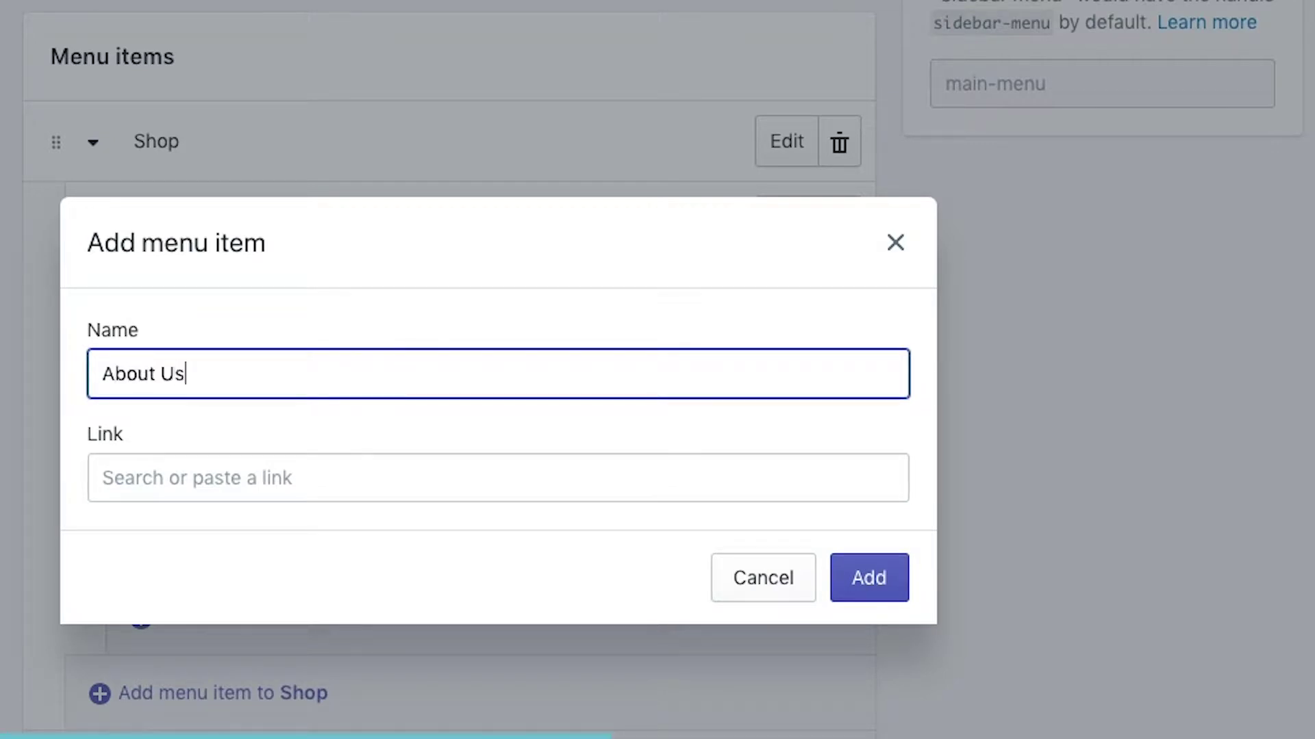
left_click(290, 463)
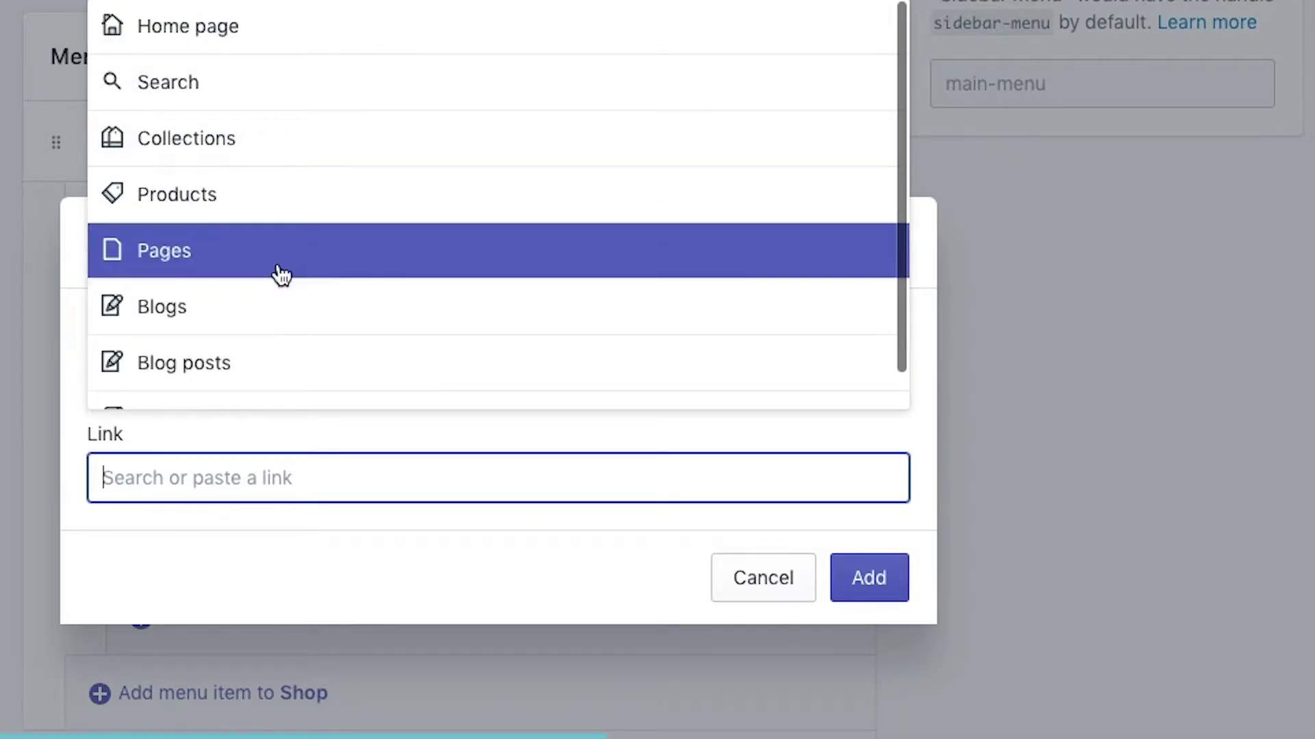
left_click(279, 272)
left_click(280, 276)
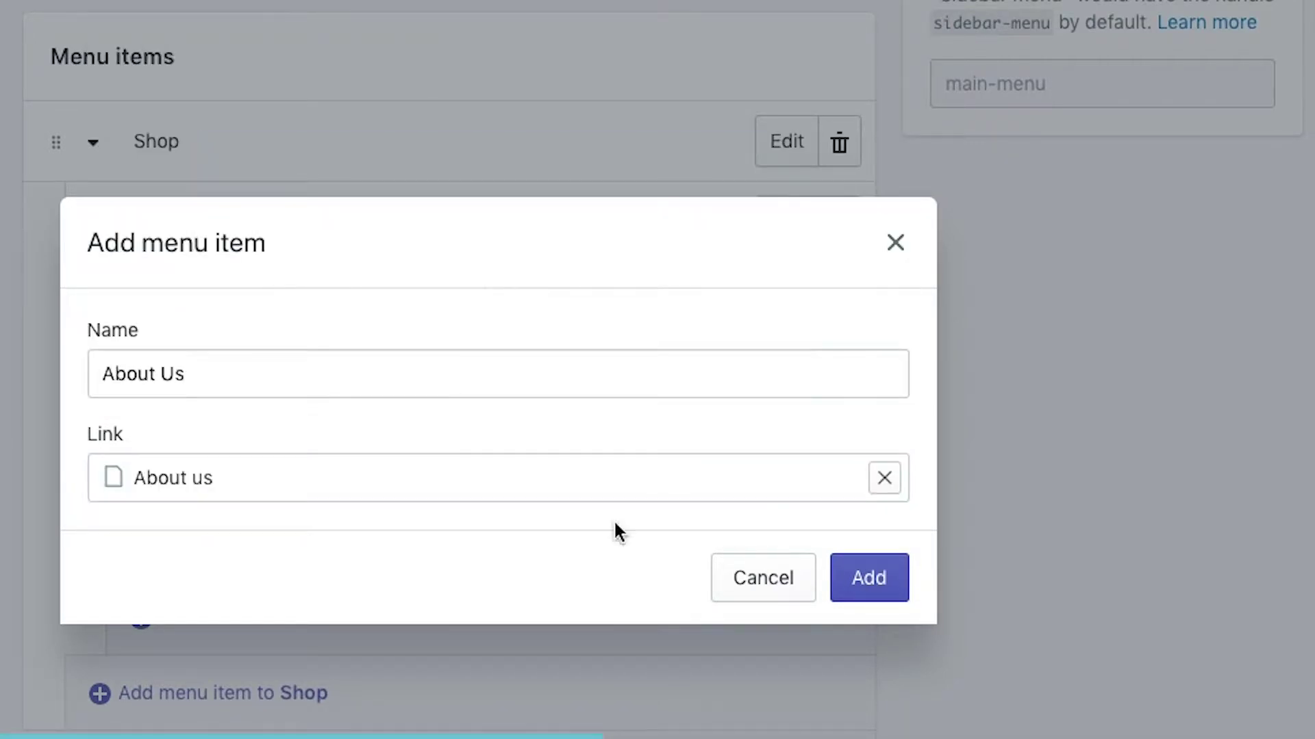
left_click(873, 578)
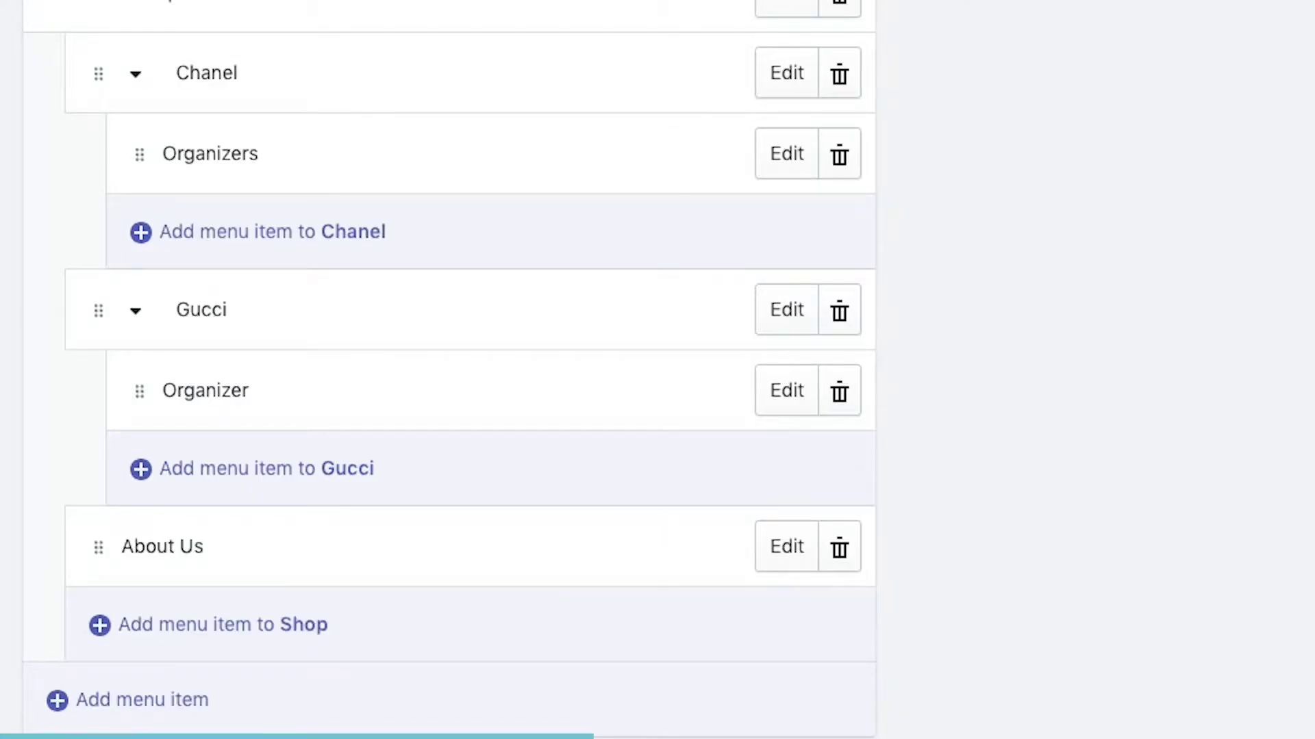
Step: Collapse Chanel and Gucci, then reload the storefront to see About Us in the Shop dropdown
left_click(136, 76)
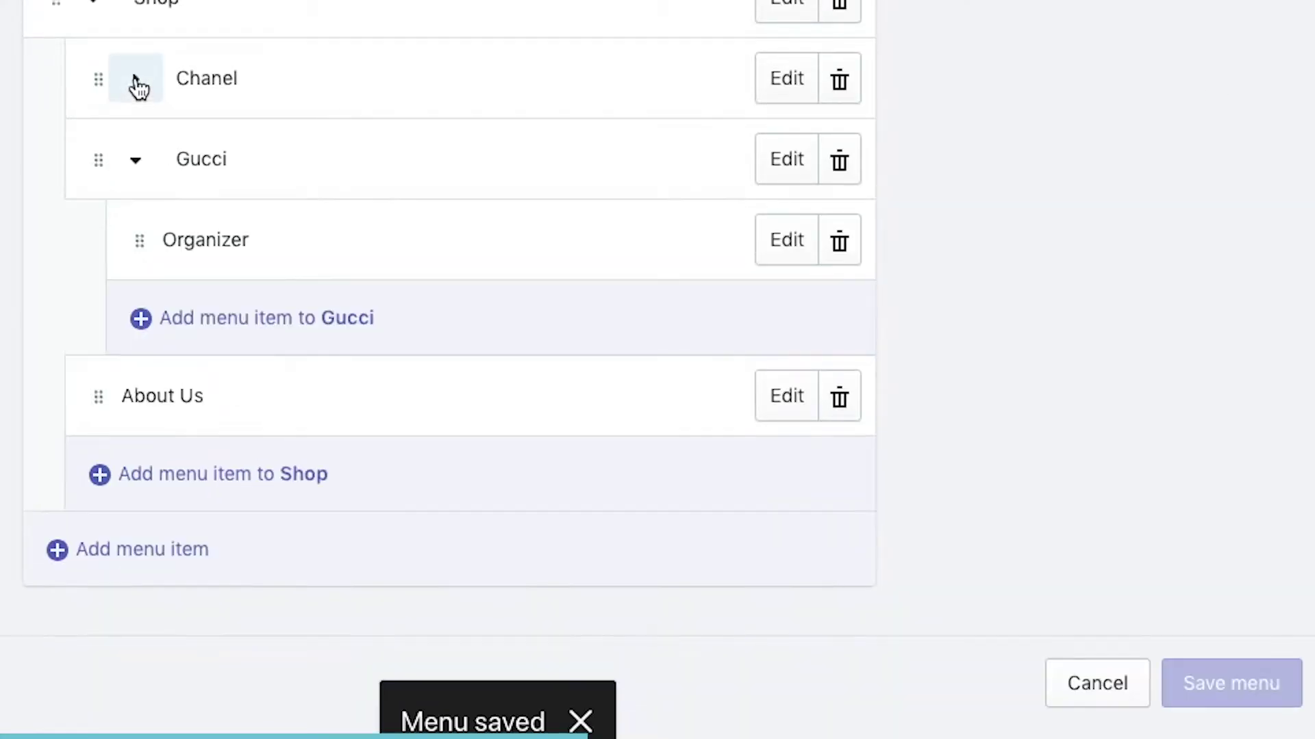
left_click(137, 163)
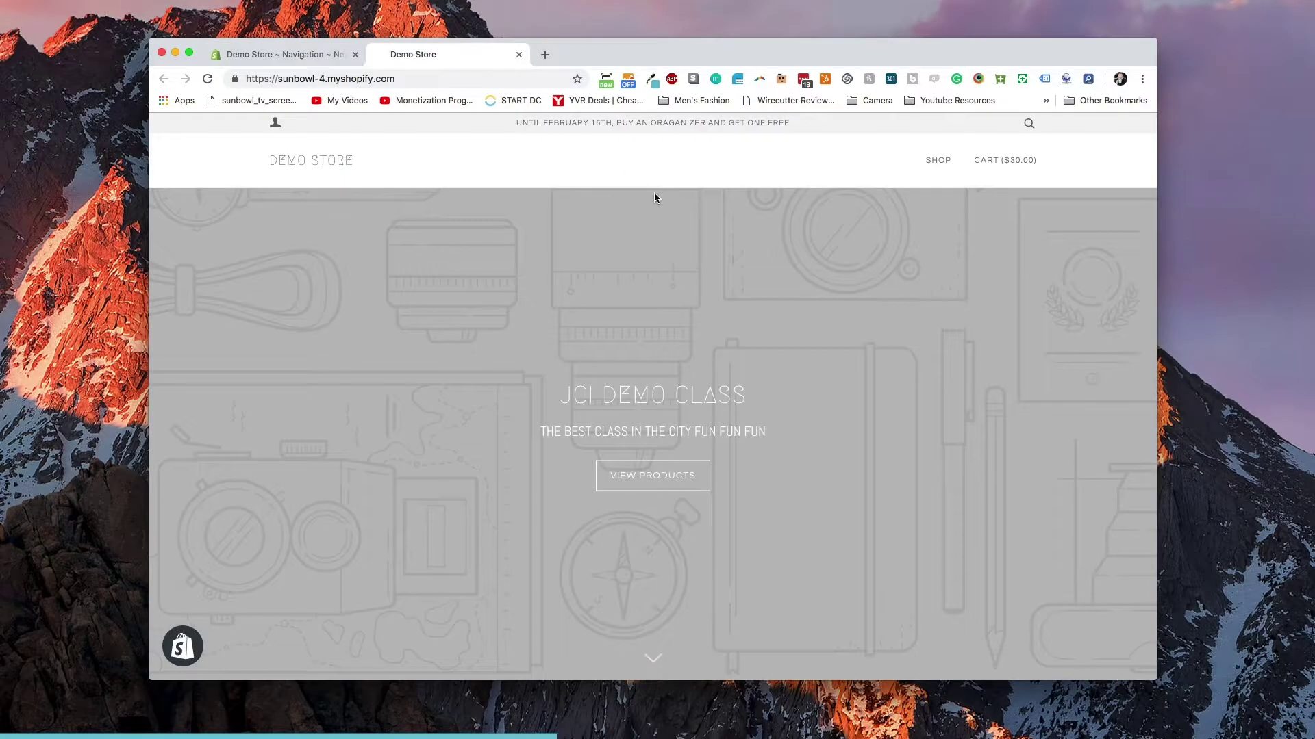
key("super+r")
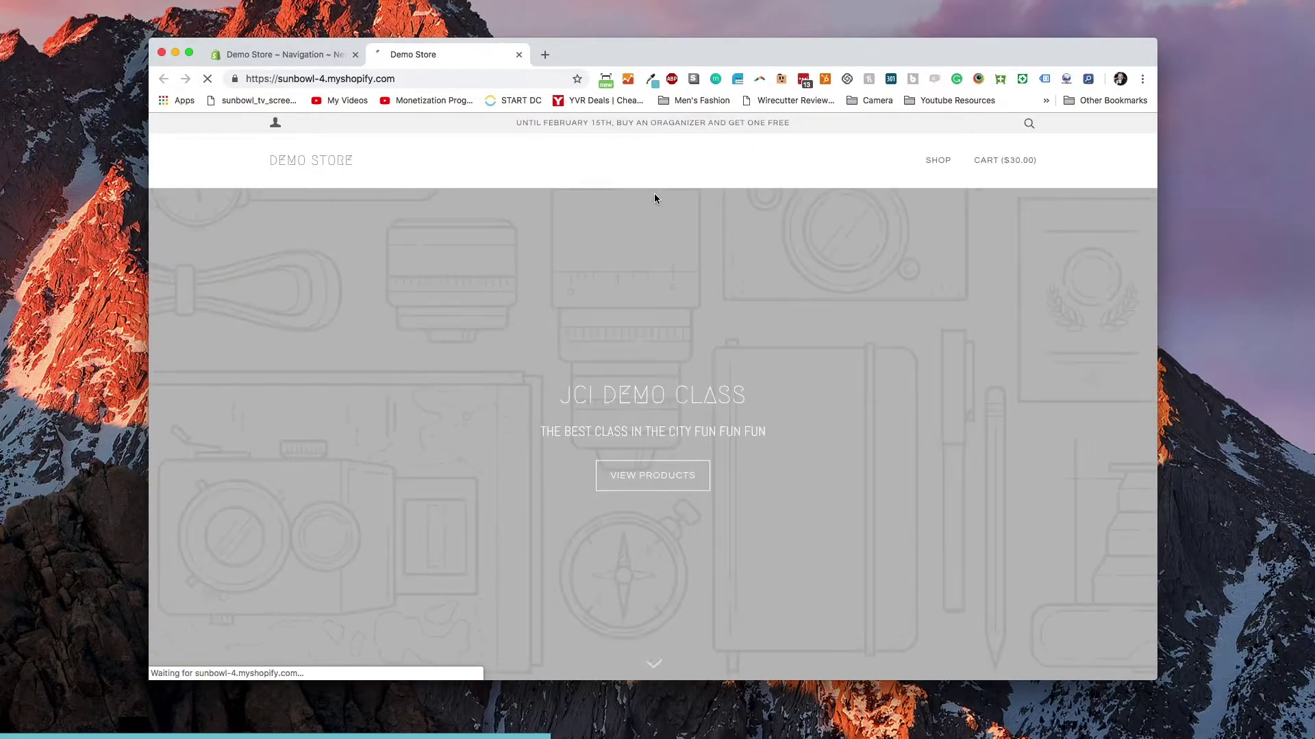
mouse_move(930, 182)
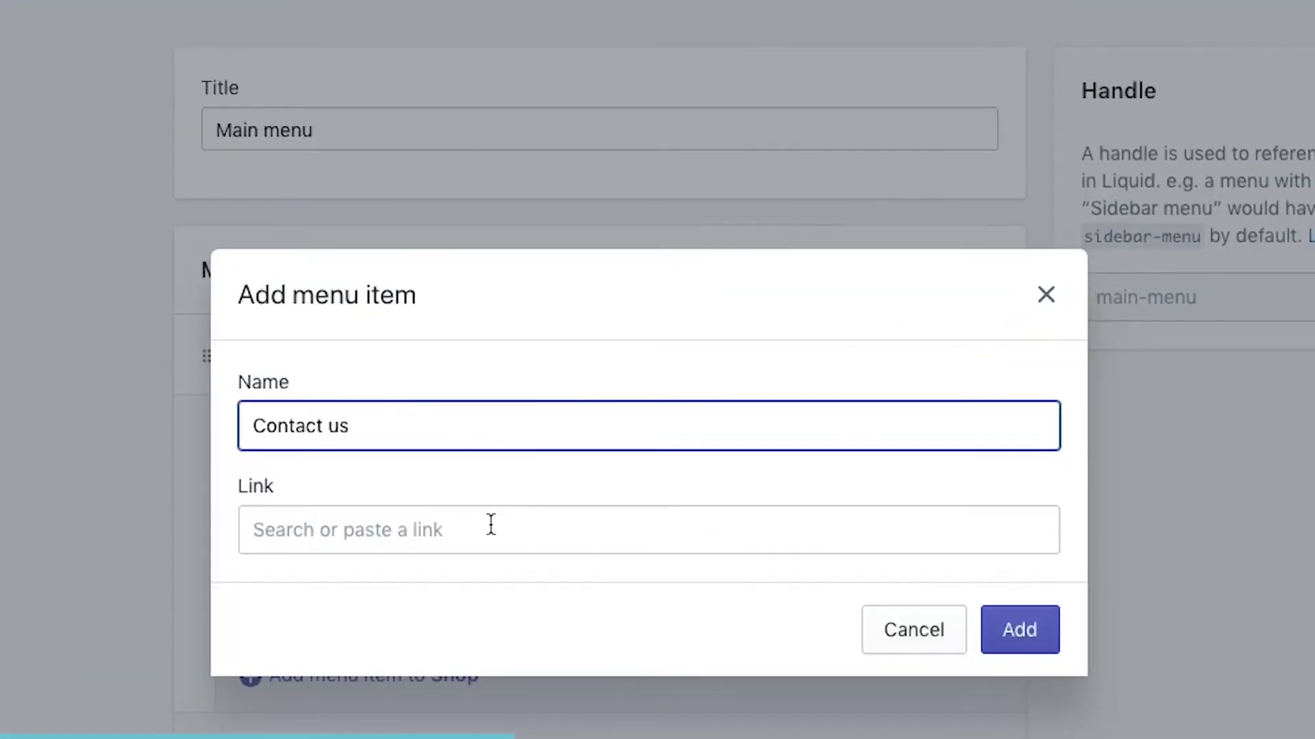
Step: Link a new Shop item to the Sizing Chart page, name it Sizing Chart, and add it
left_click(571, 448)
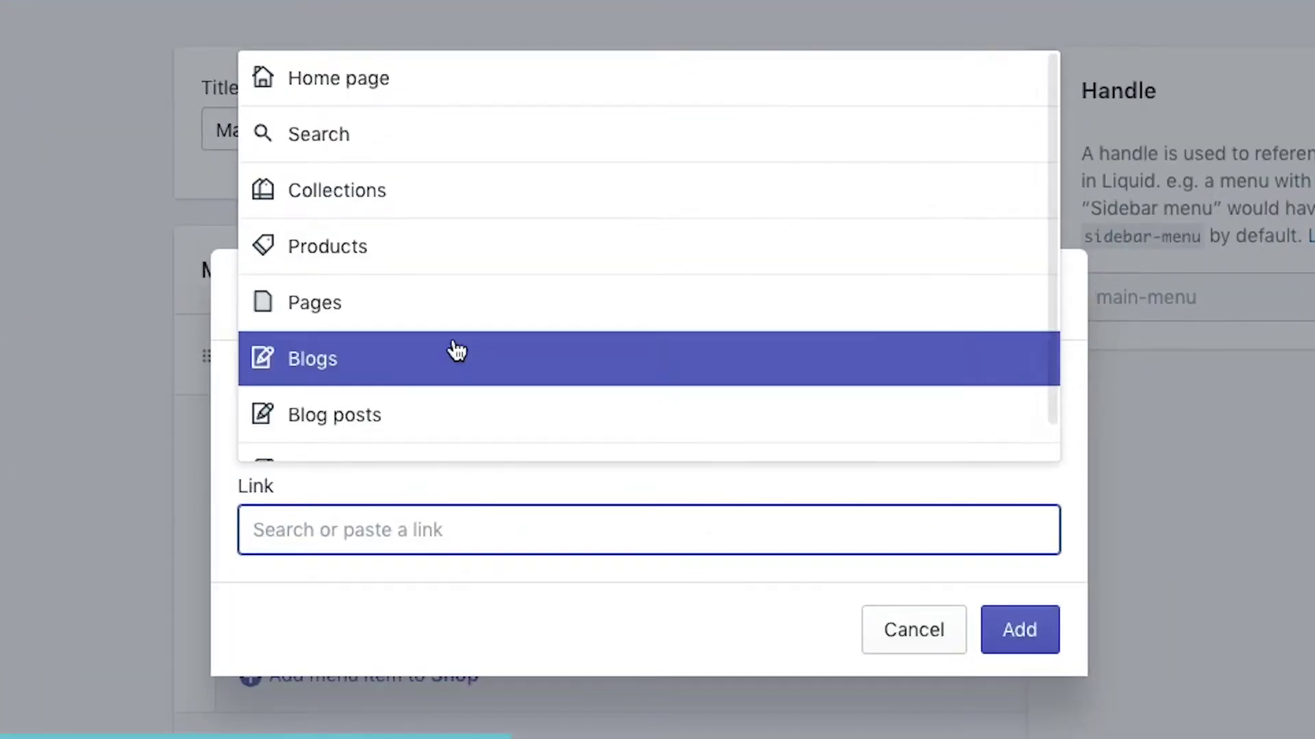
left_click(452, 315)
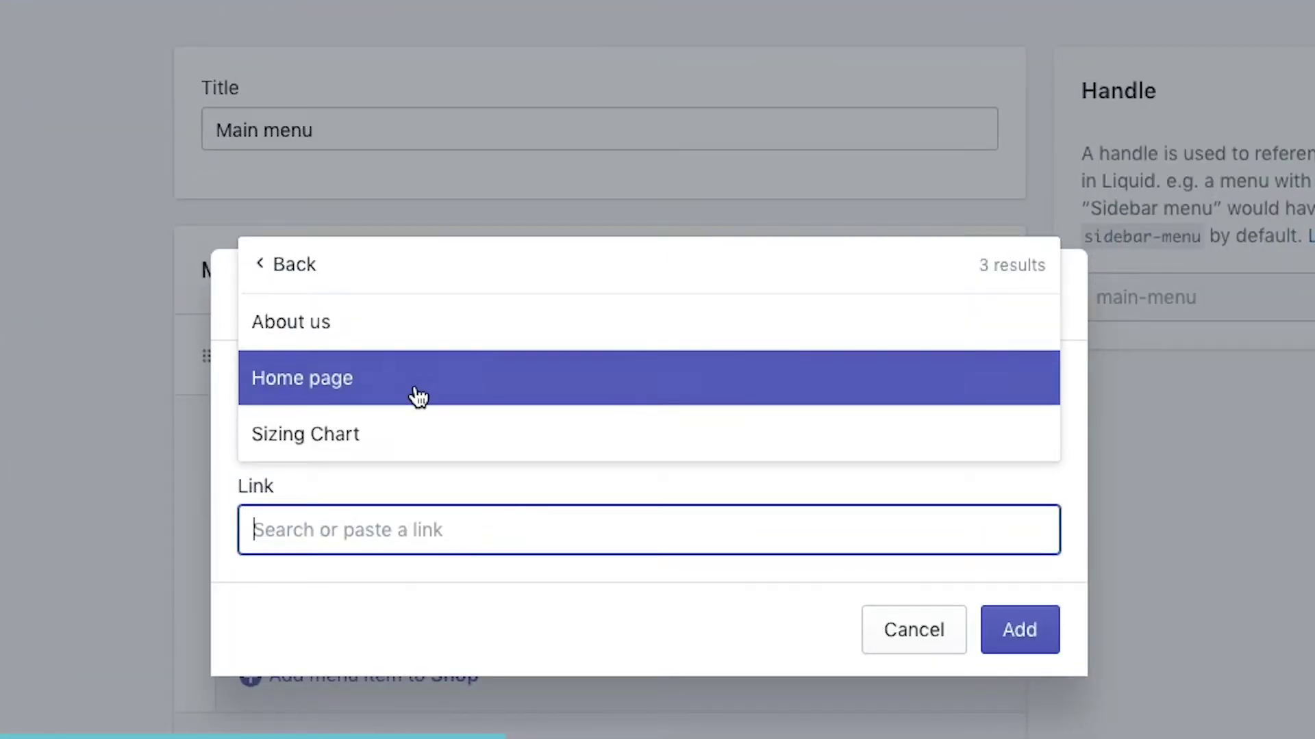
left_click(399, 432)
left_click_drag(365, 428, 155, 424)
type("Z")
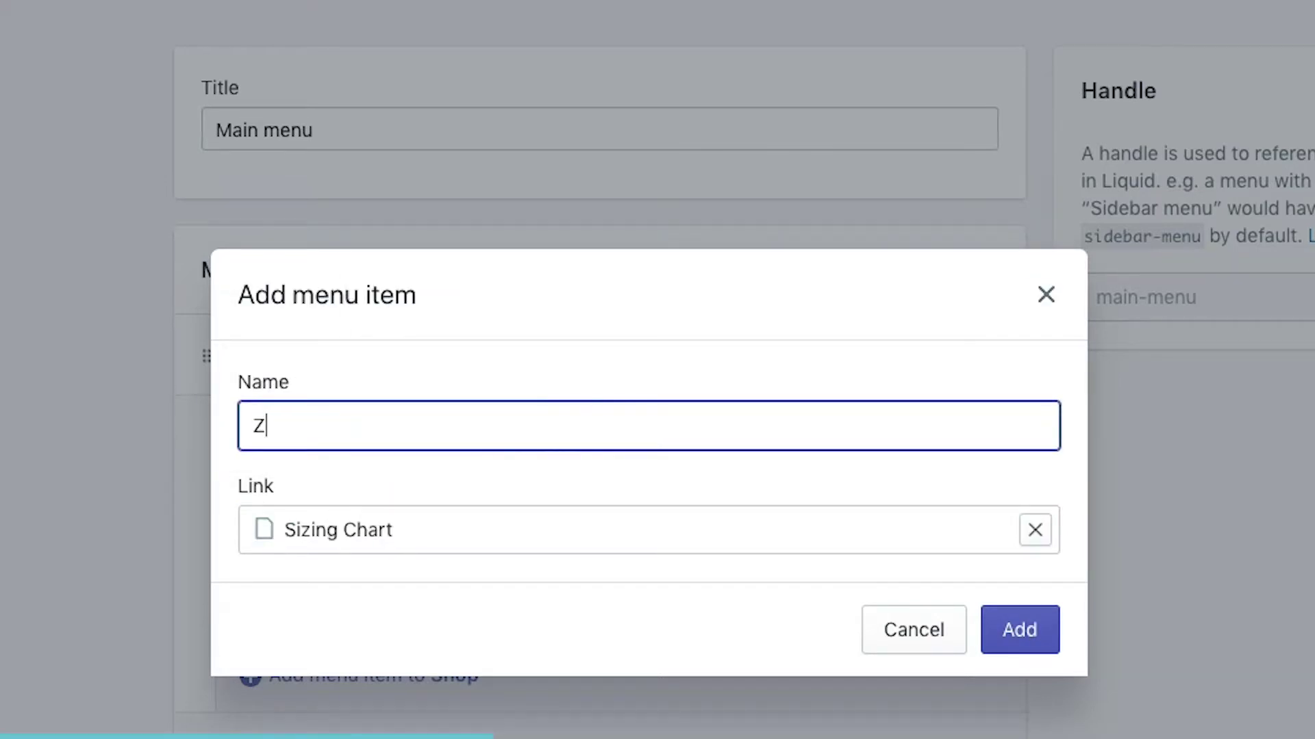
key("BackSpace")
type("Sizing Chart")
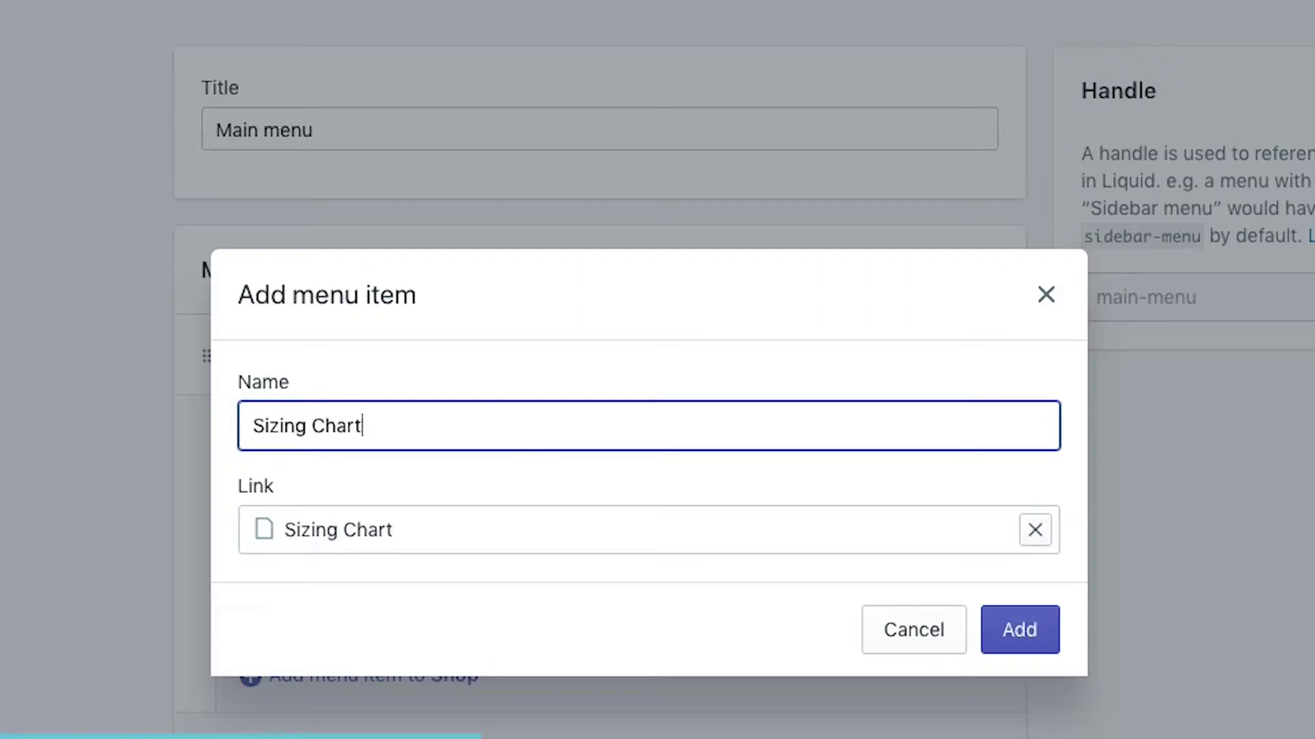
left_click(1012, 632)
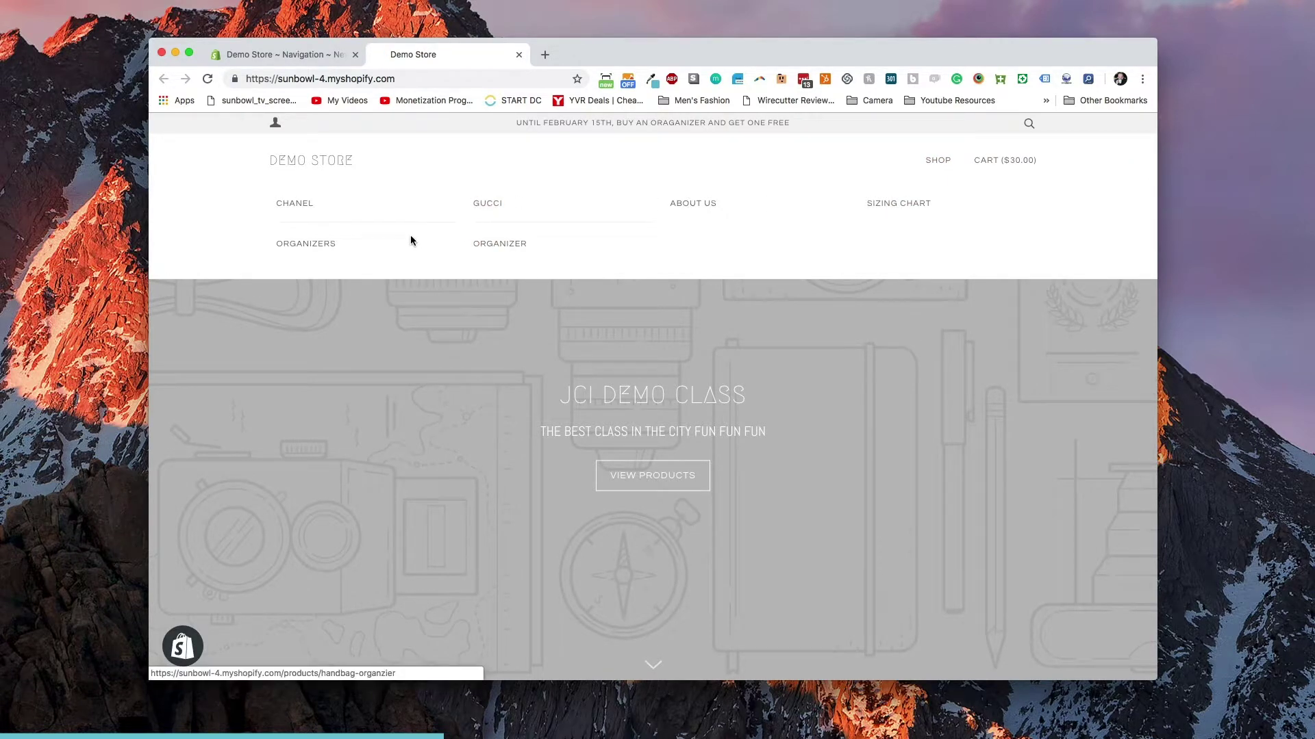
Step: Add a Handbags item under Chanel linked to the 10" Double Flap Shoulder Bag product
left_click(324, 57)
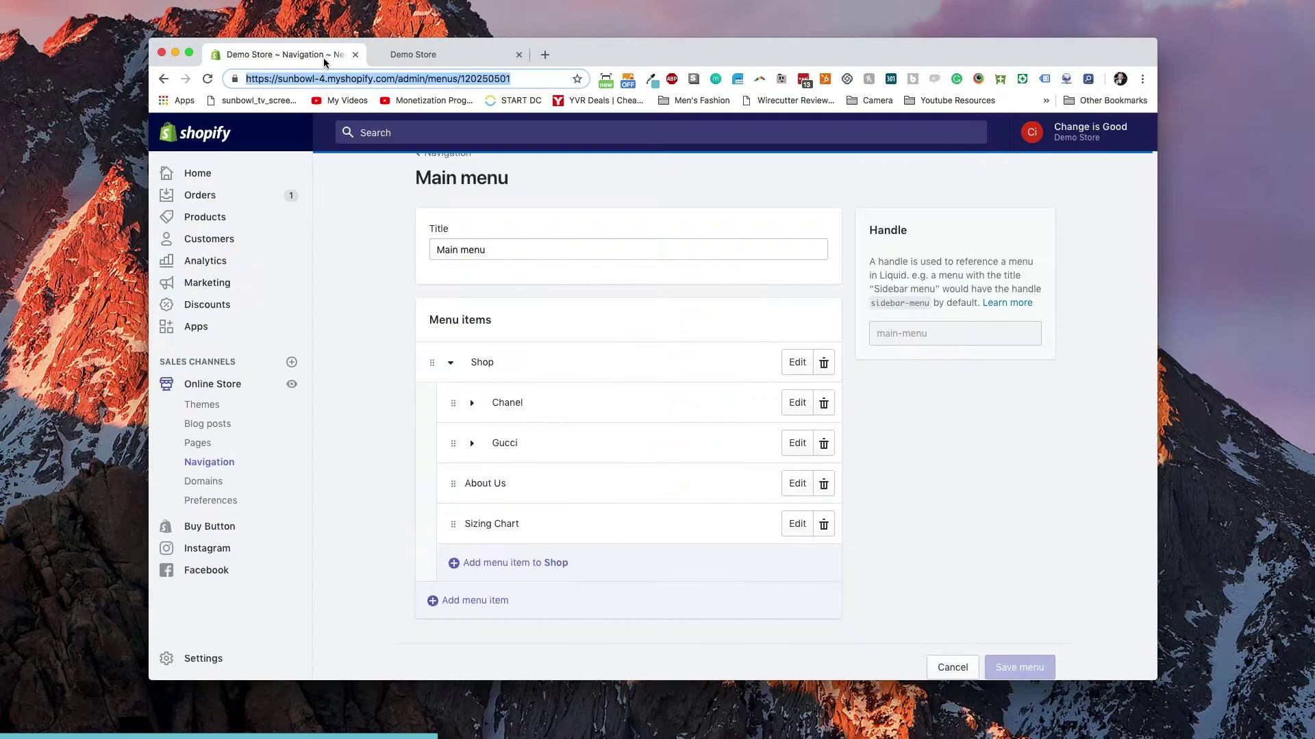
left_click(472, 404)
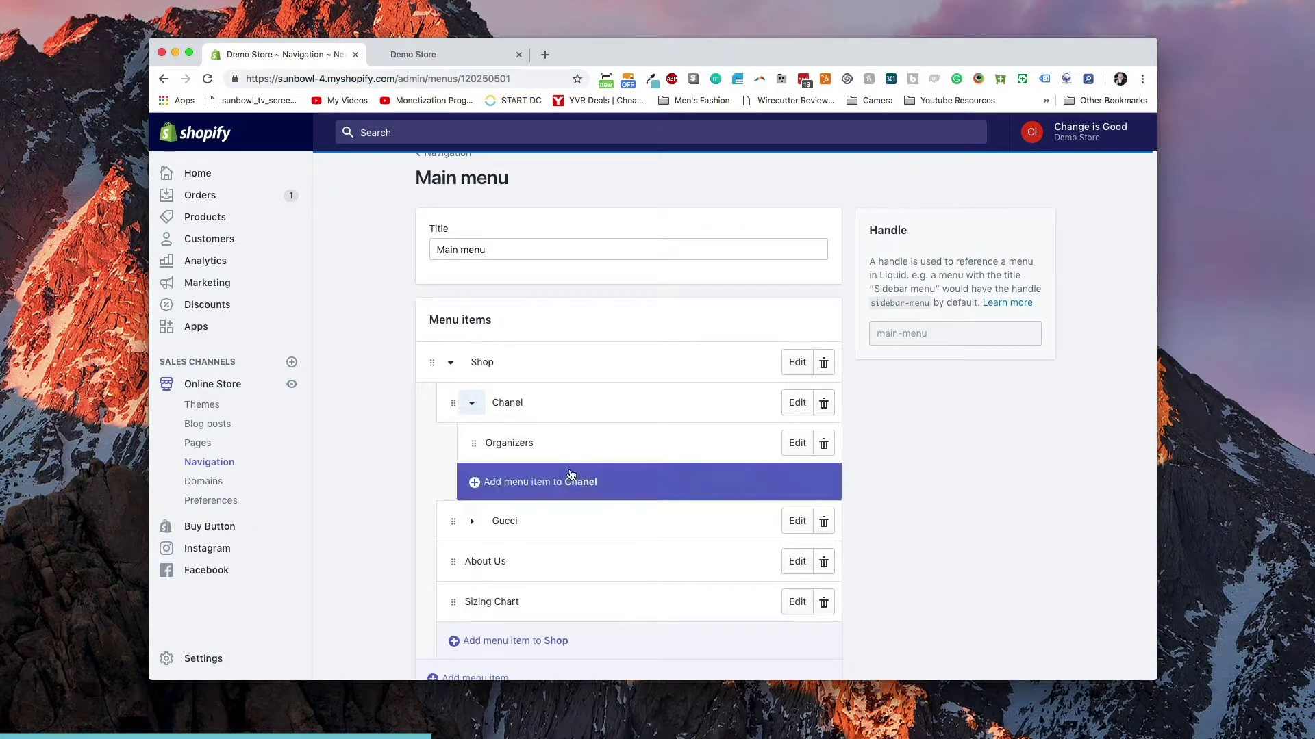
left_click(538, 478)
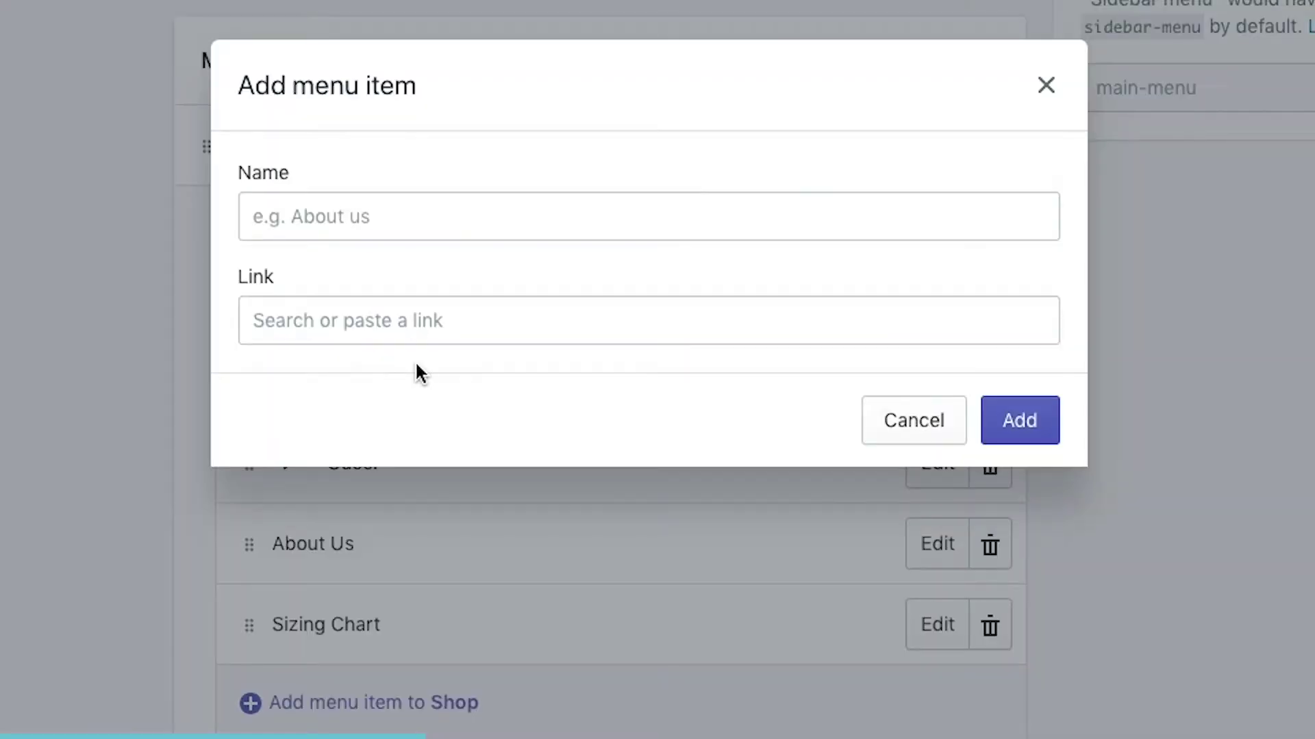
left_click(526, 402)
type("Handbags")
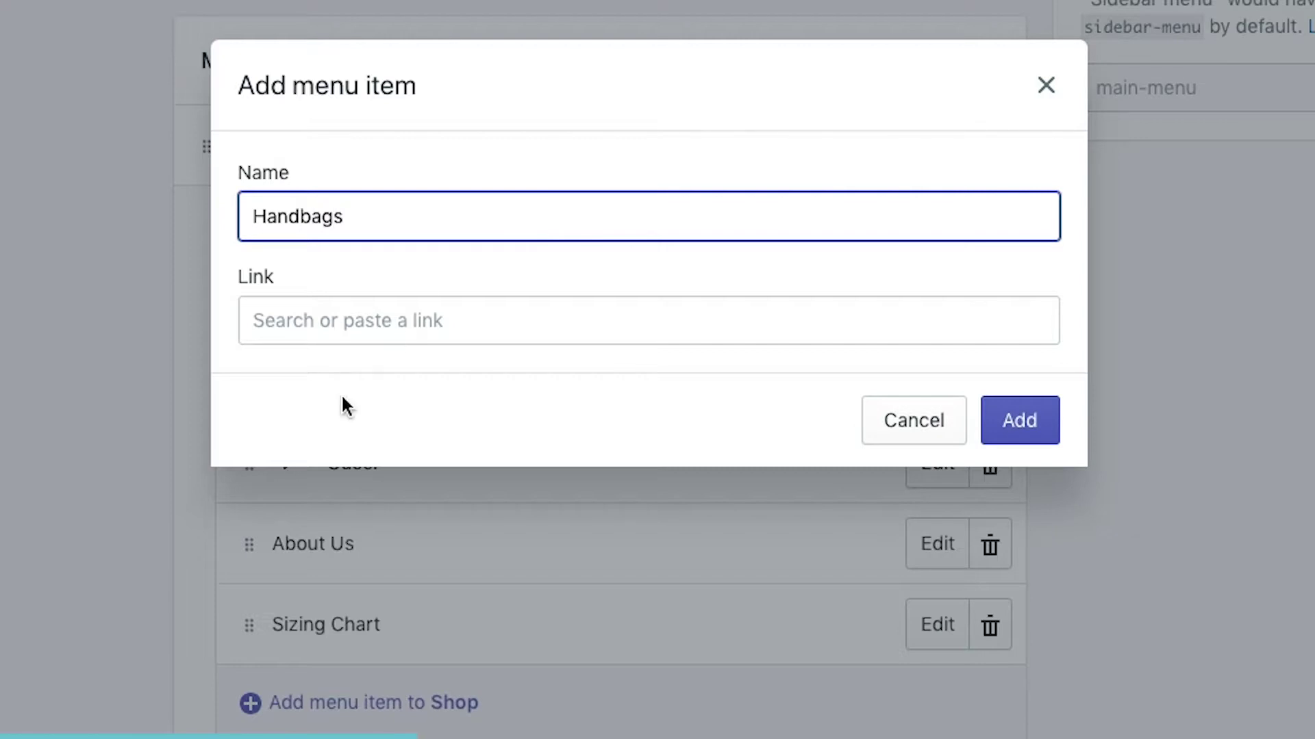
left_click(346, 322)
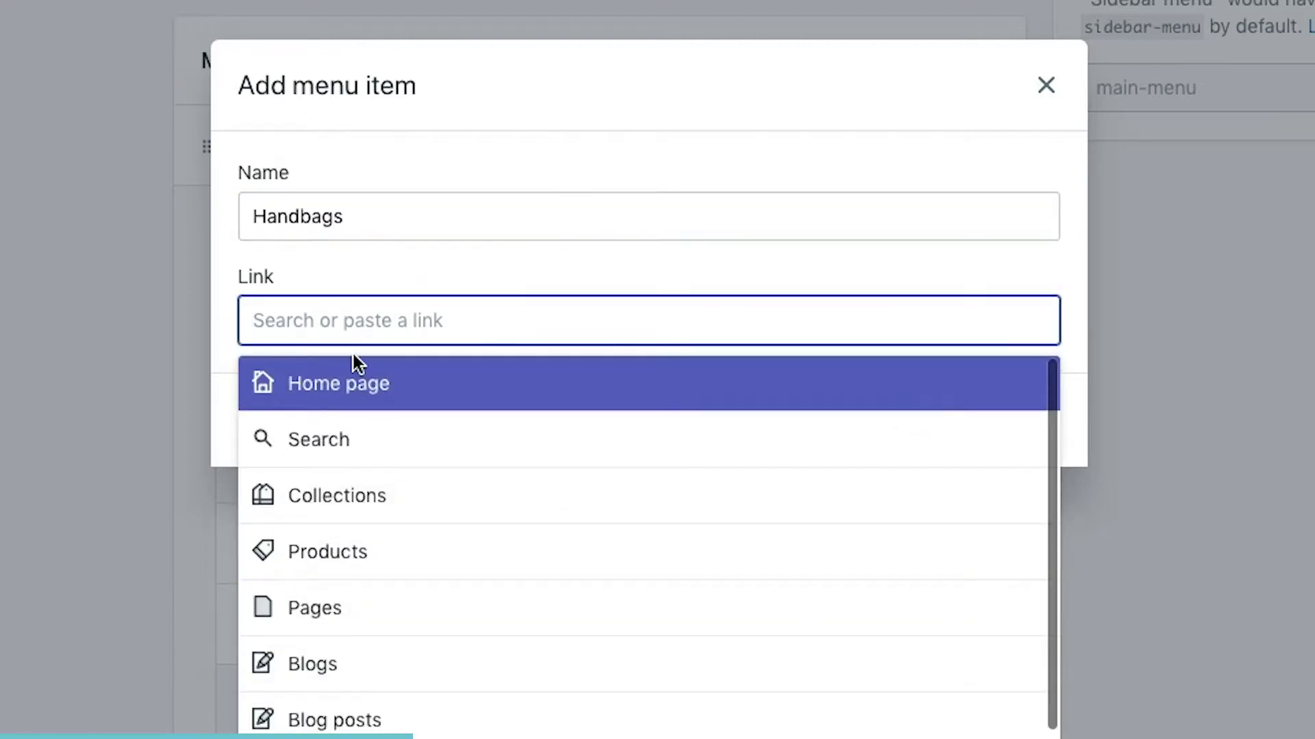
left_click(372, 552)
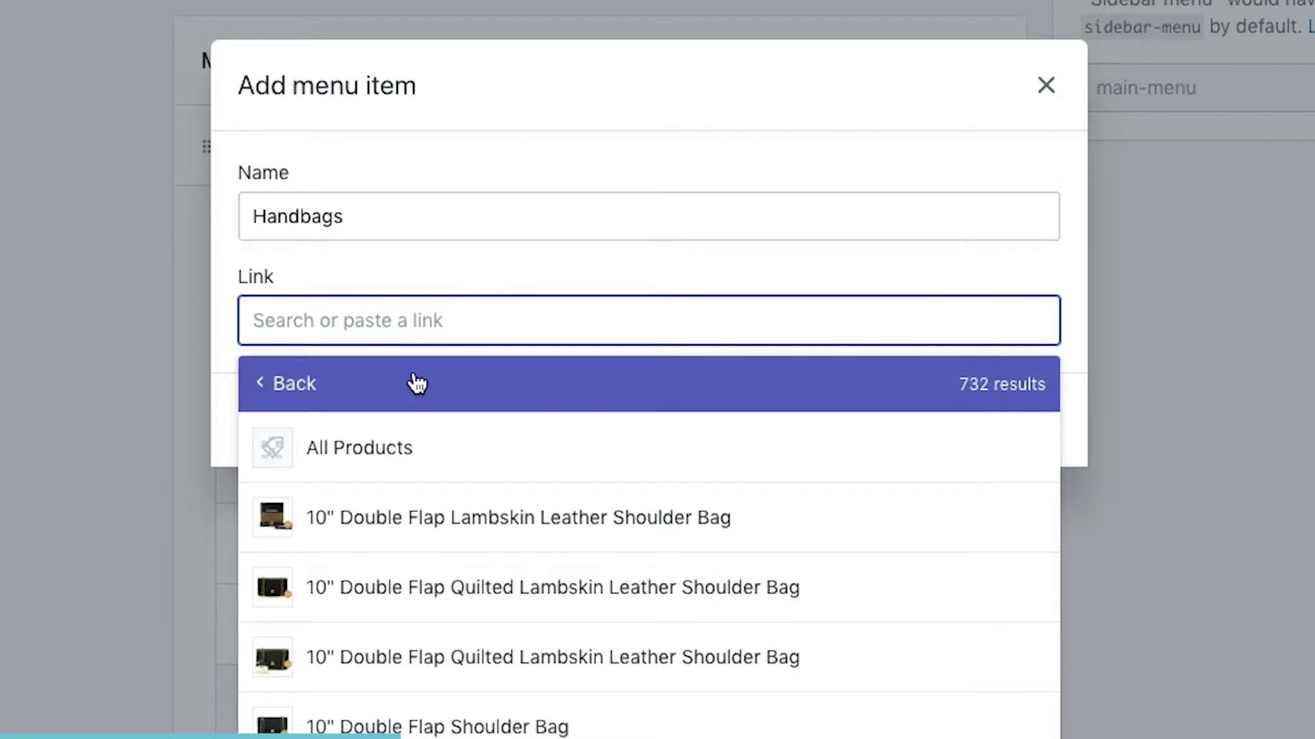
type("Han")
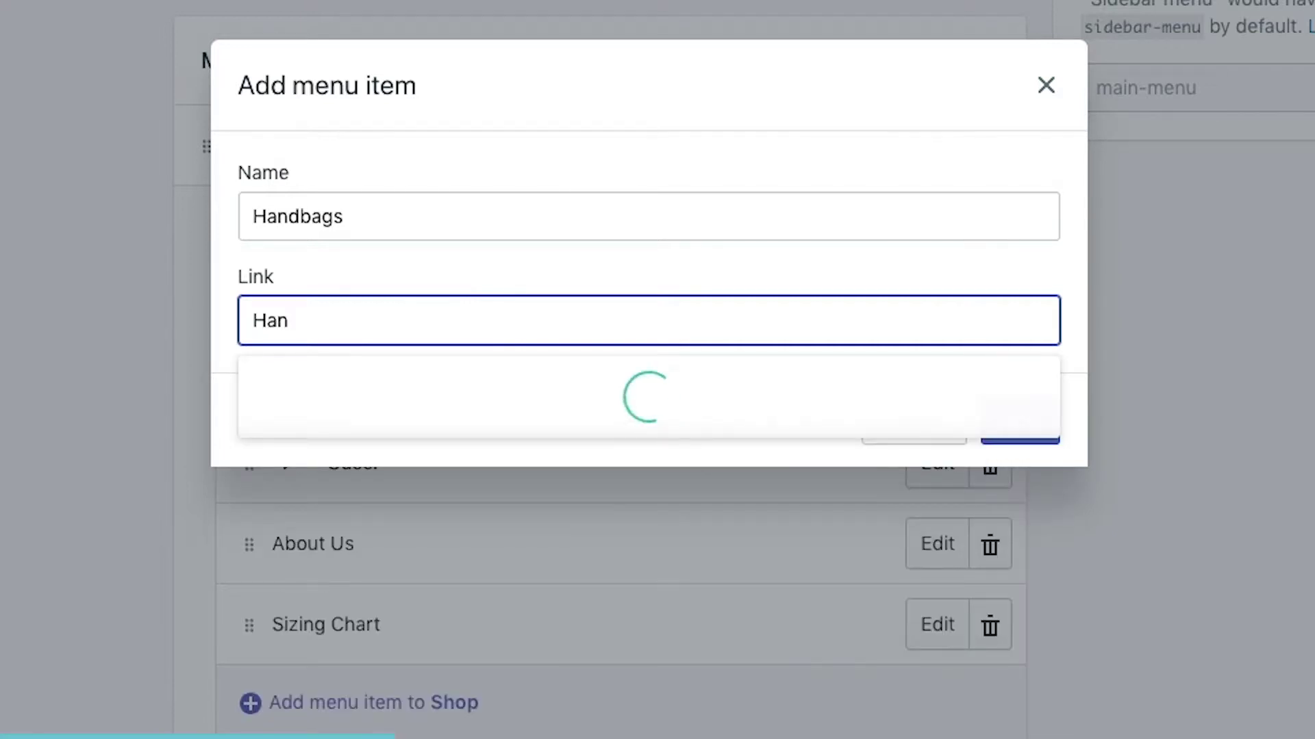
type("gdbag")
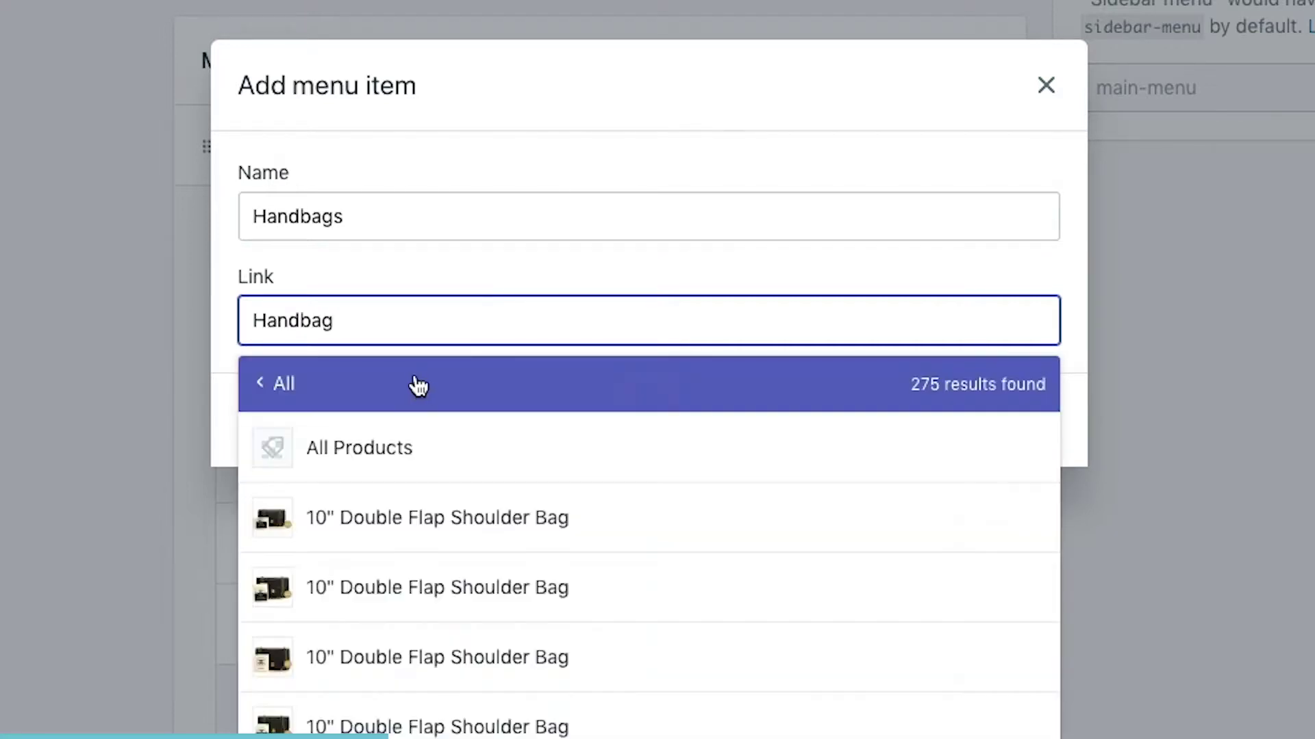
left_click(409, 530)
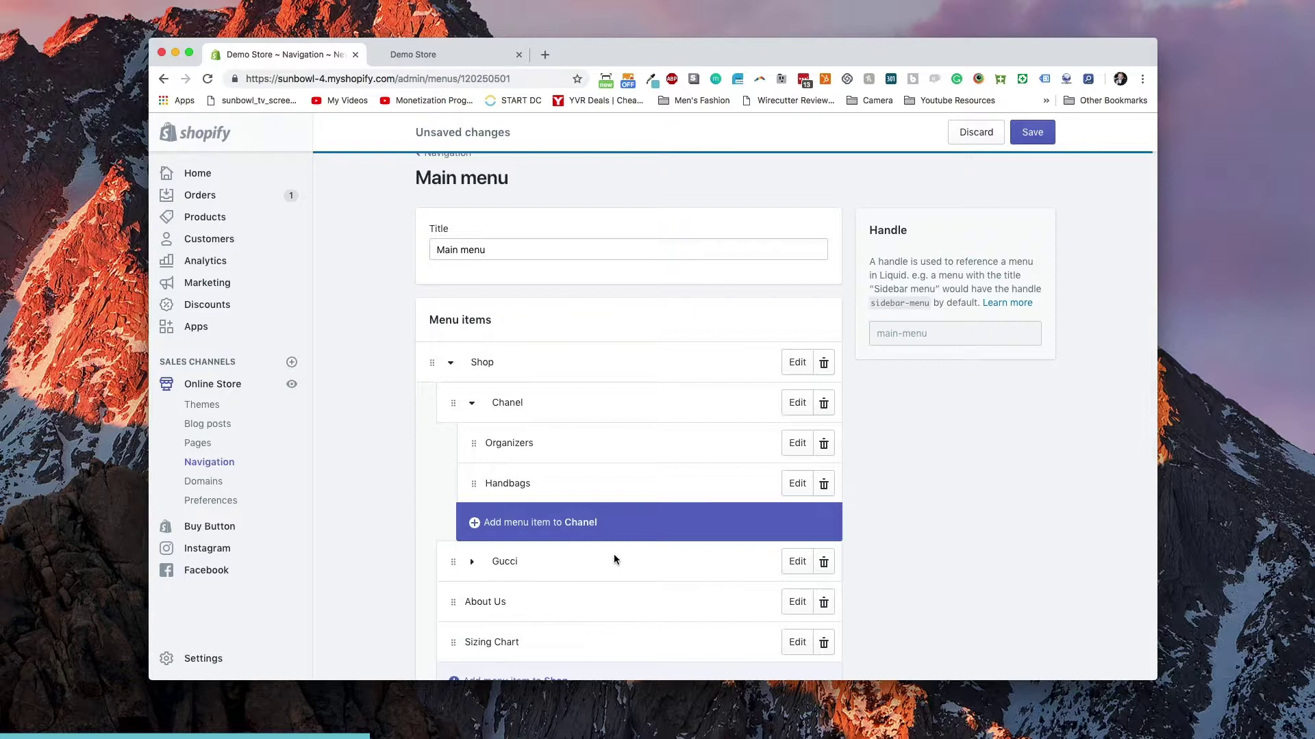
left_click(475, 563)
Step: Add a Should Bags item under Gucci linked to All Products, filtered by tag
scroll(577, 537, "down", 3)
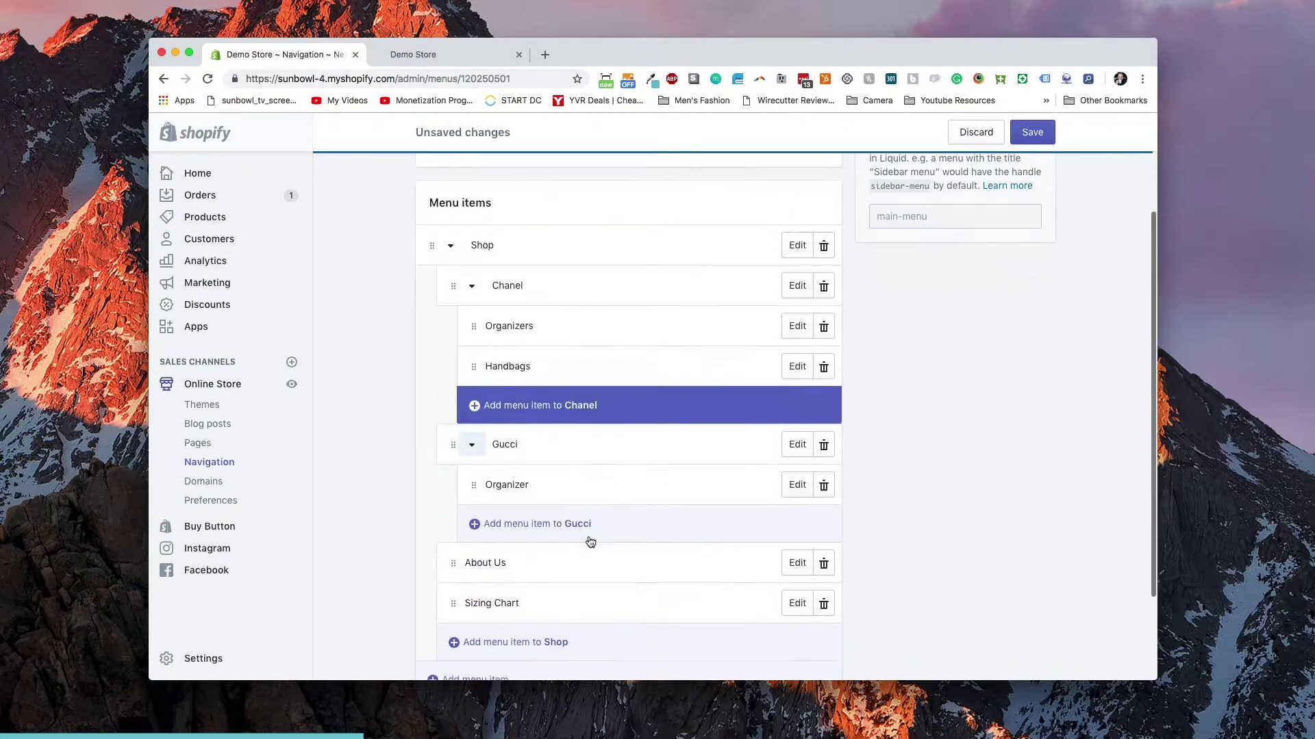
left_click(543, 524)
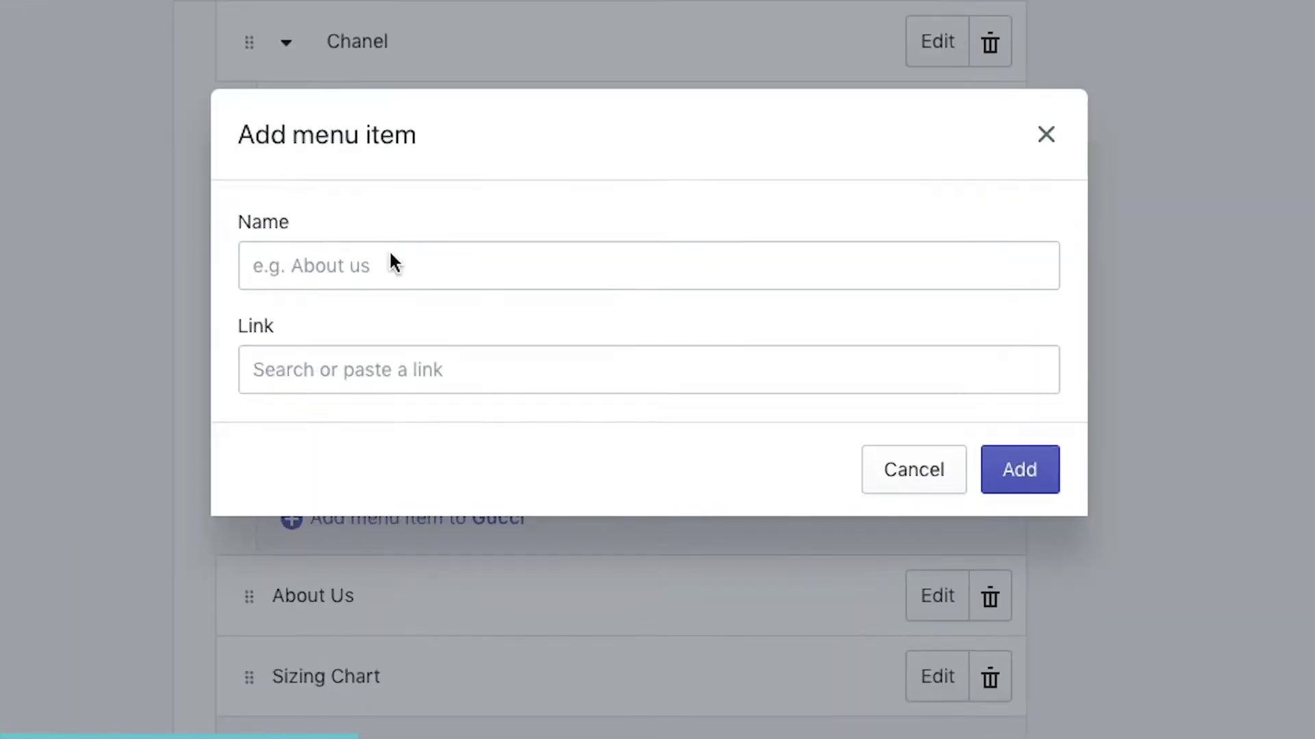
left_click(524, 403)
type("Should B")
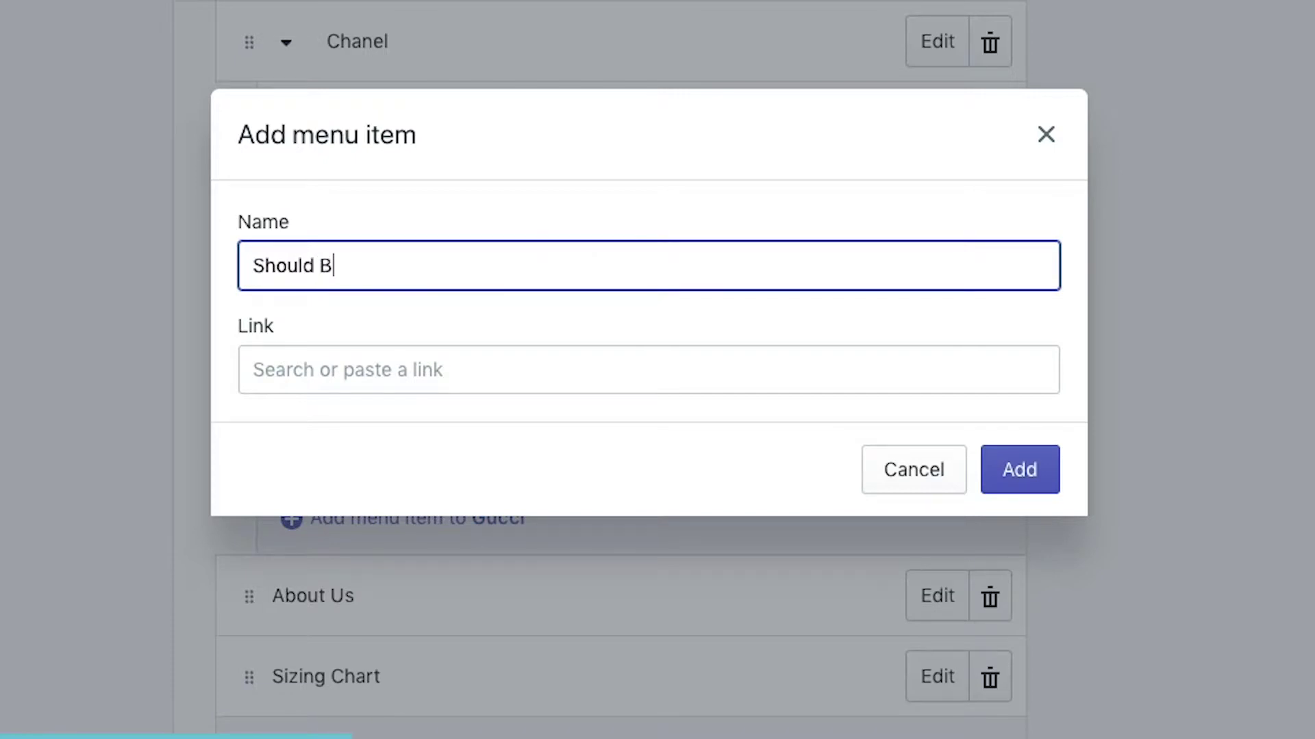
type("ags")
left_click(379, 390)
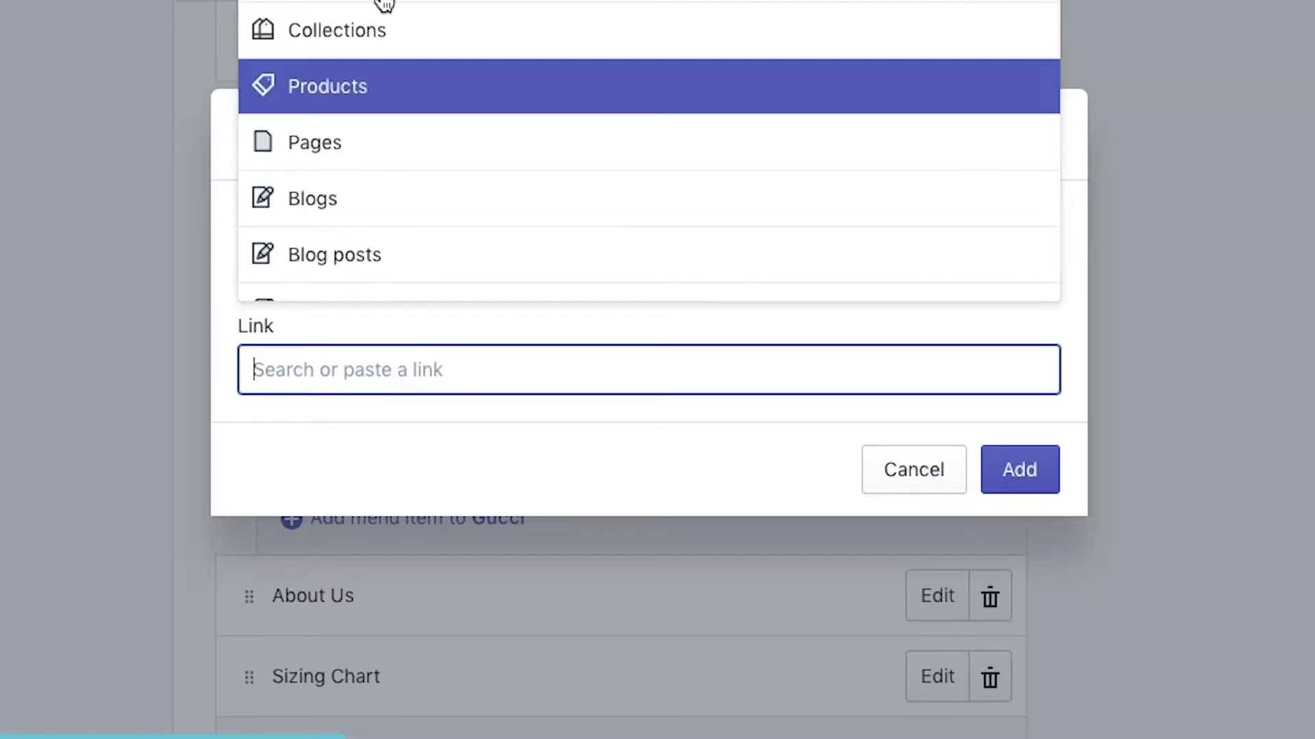
left_click(374, 63)
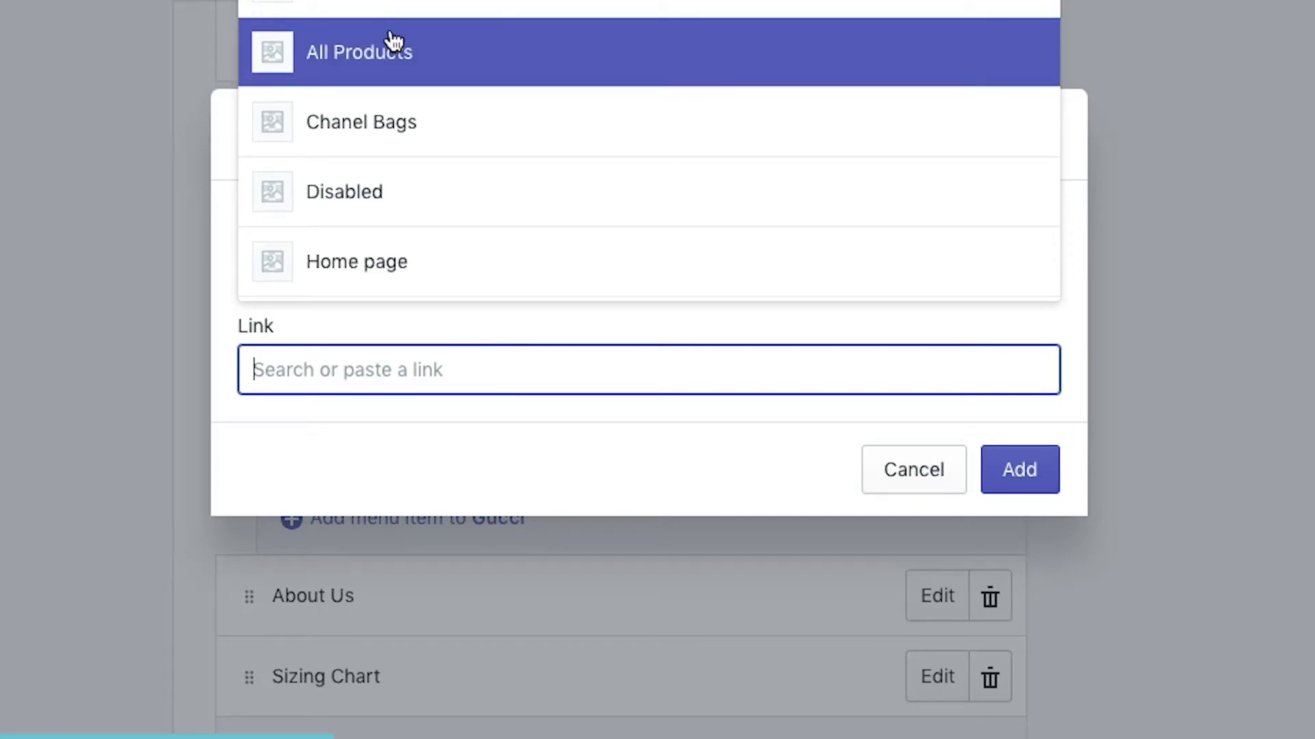
left_click(394, 41)
left_click(464, 424)
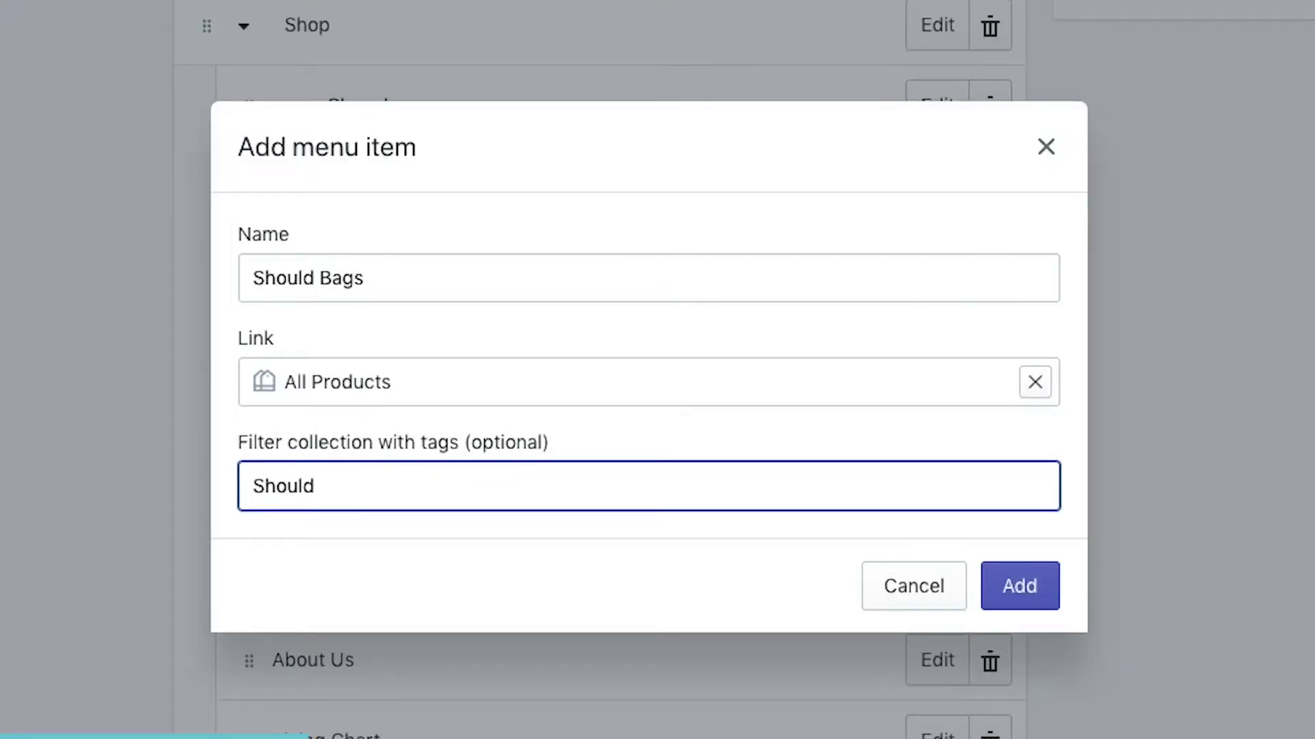
left_click(1057, 587)
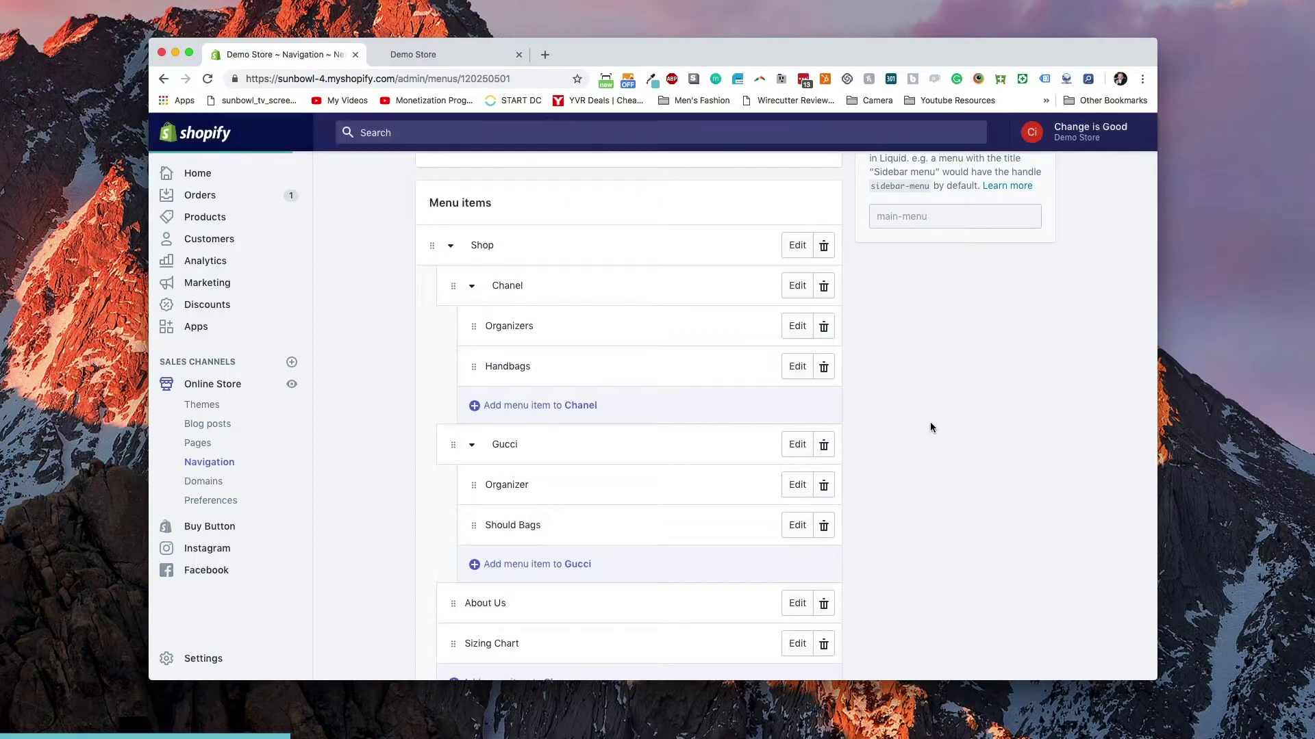
Step: Reload the storefront and preview the Shop mega menu's Chanel and Gucci columns
left_click(412, 56)
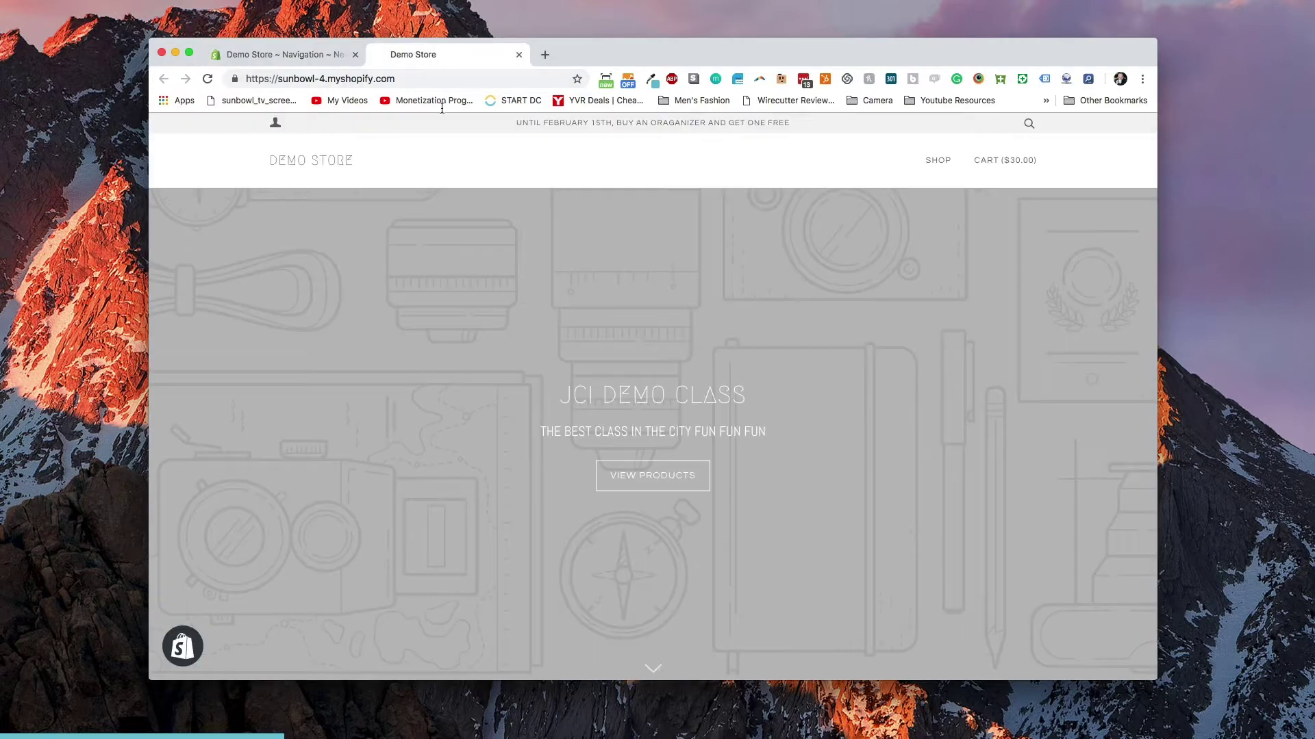
key("super+r")
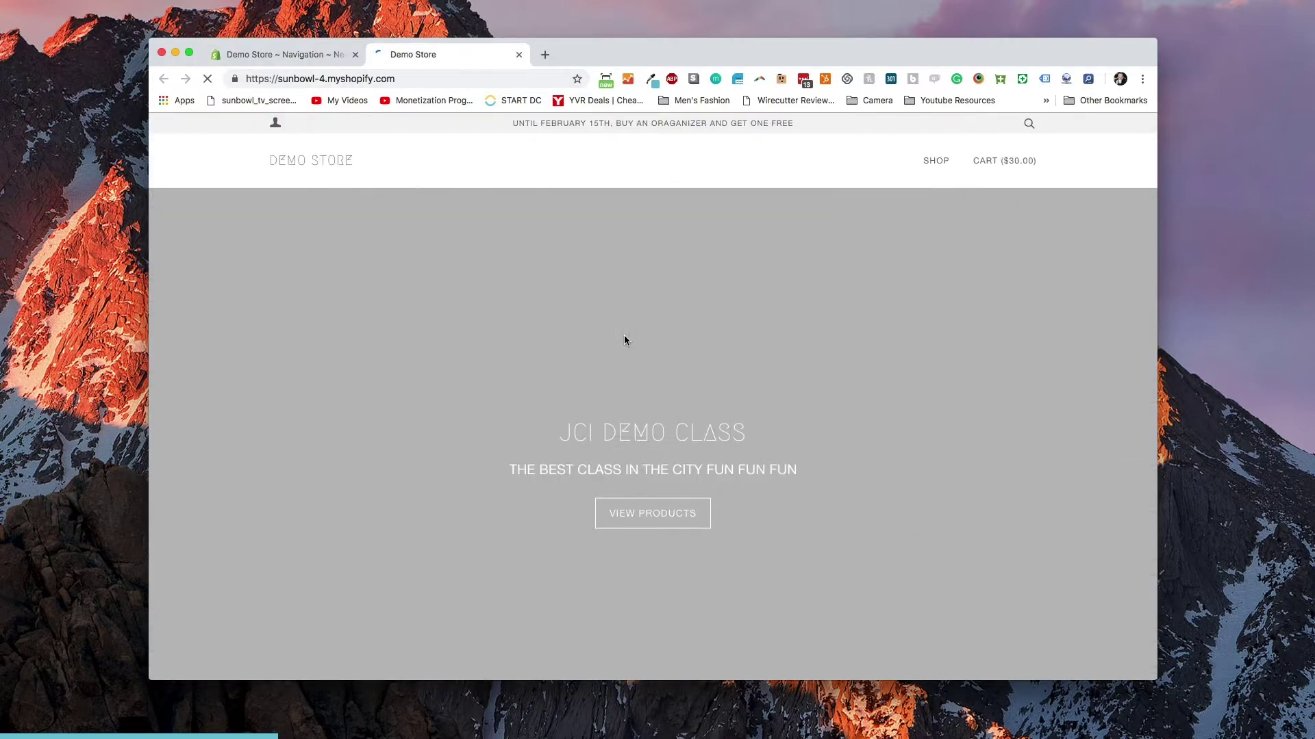
mouse_move(943, 166)
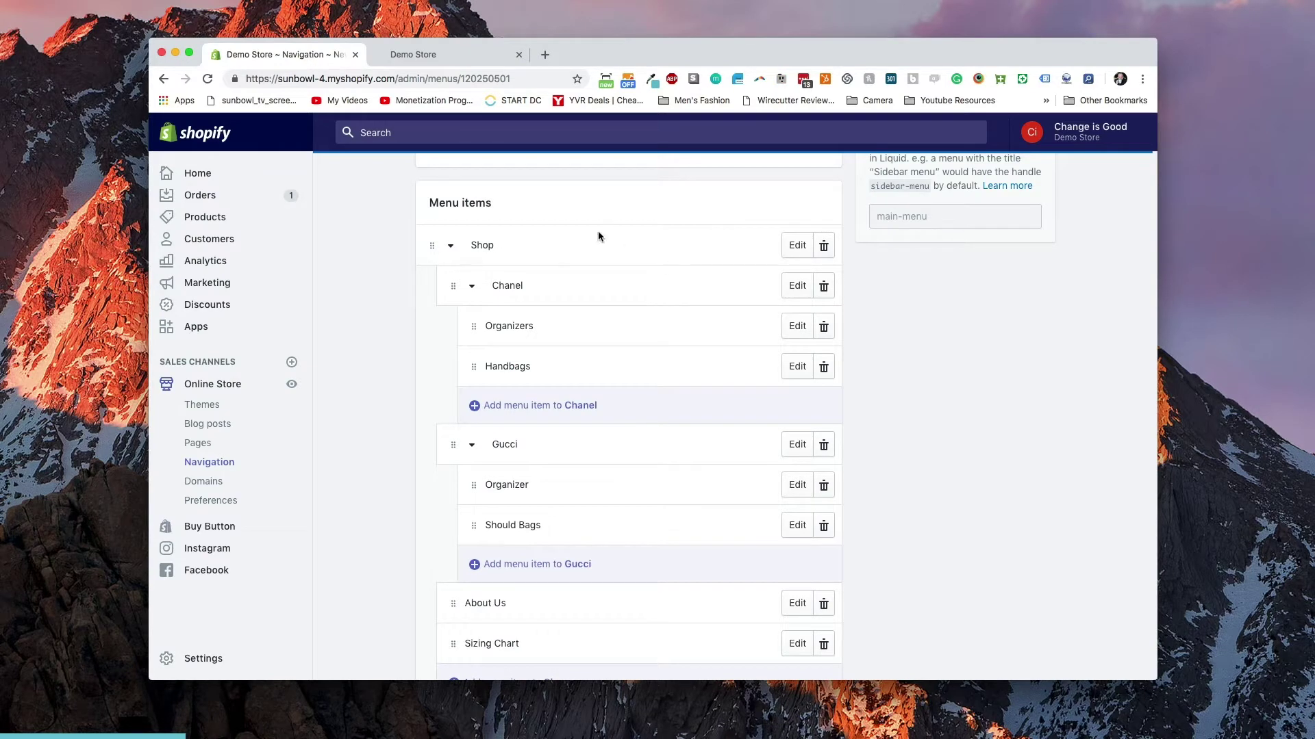
Step: Collapse the Shop item and go back to the Navigation list of menus
left_click(451, 247)
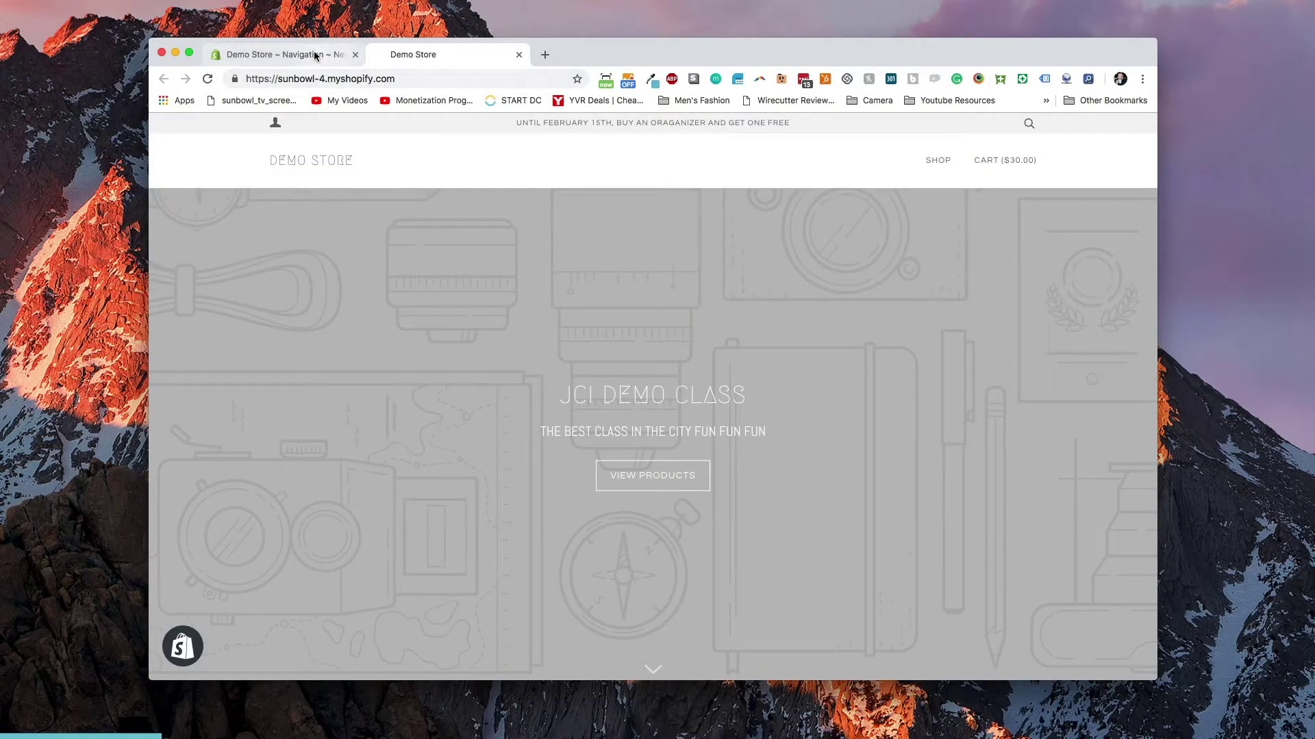
left_click(288, 54)
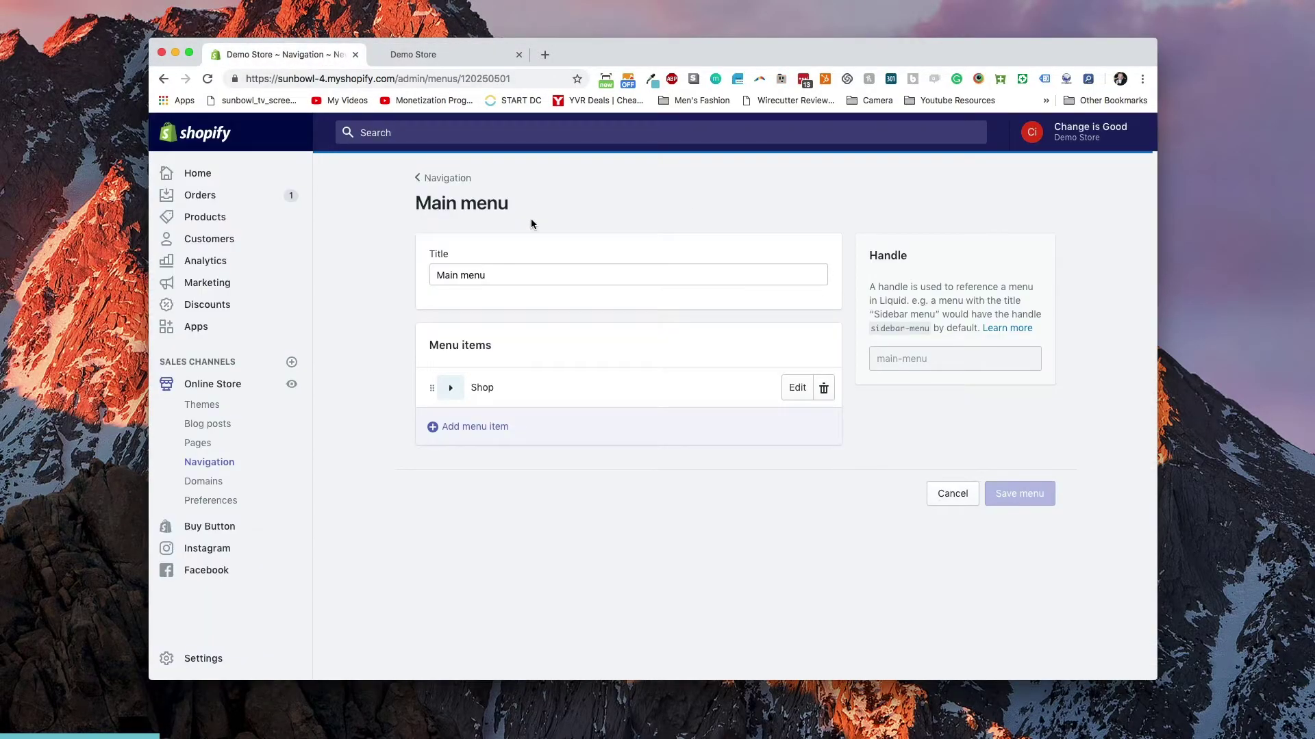
left_click(434, 179)
Step: Scroll the storefront to its footer, which shows the Main Menu with a Shop link
left_click(460, 49)
scroll(771, 343, "down", 3)
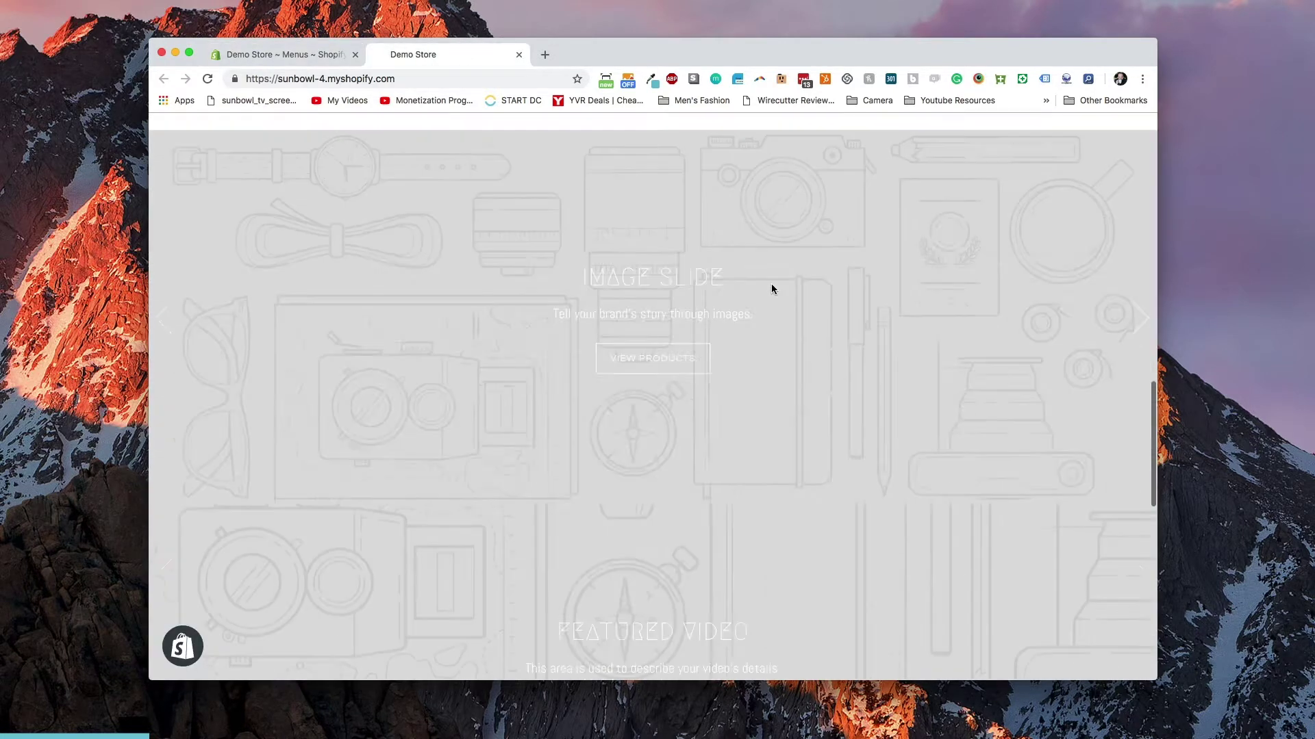
scroll(770, 283, "down", 15)
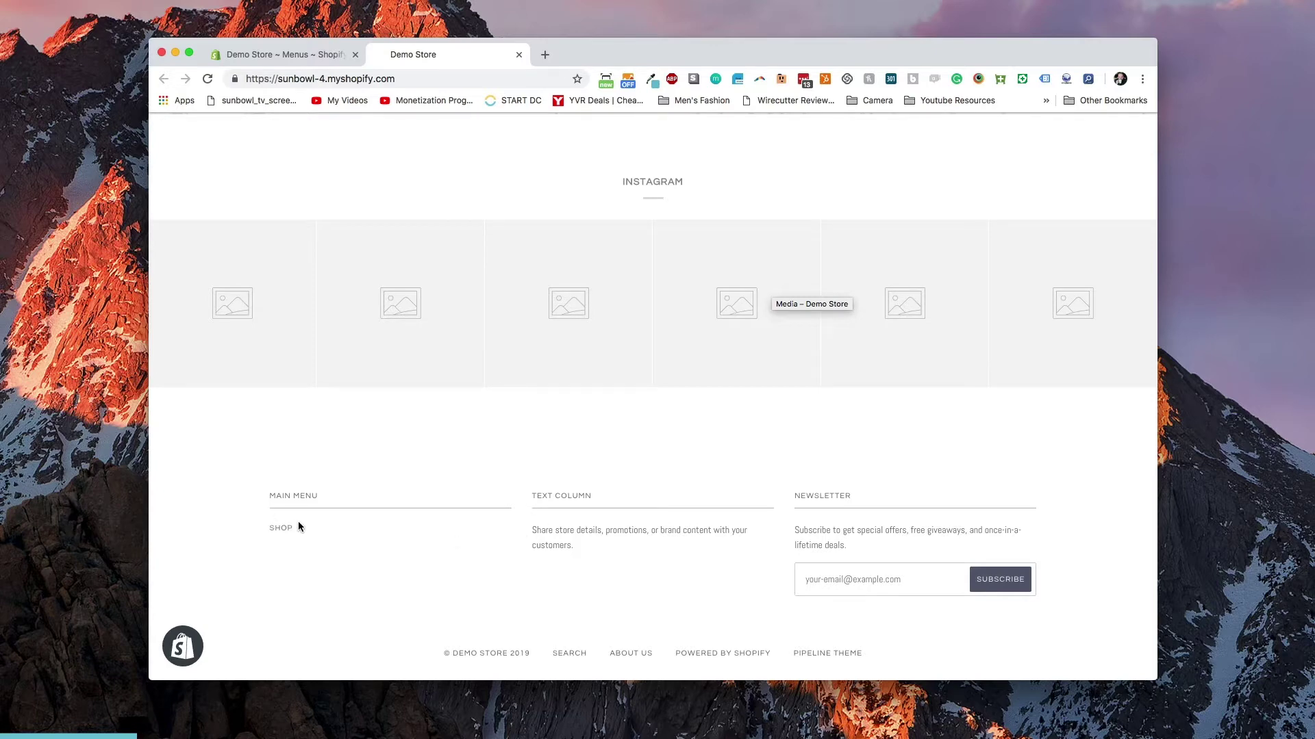
Step: Review the Footer menu's Search and About us items, then open the Pipeline v2.4 theme editor
left_click(281, 54)
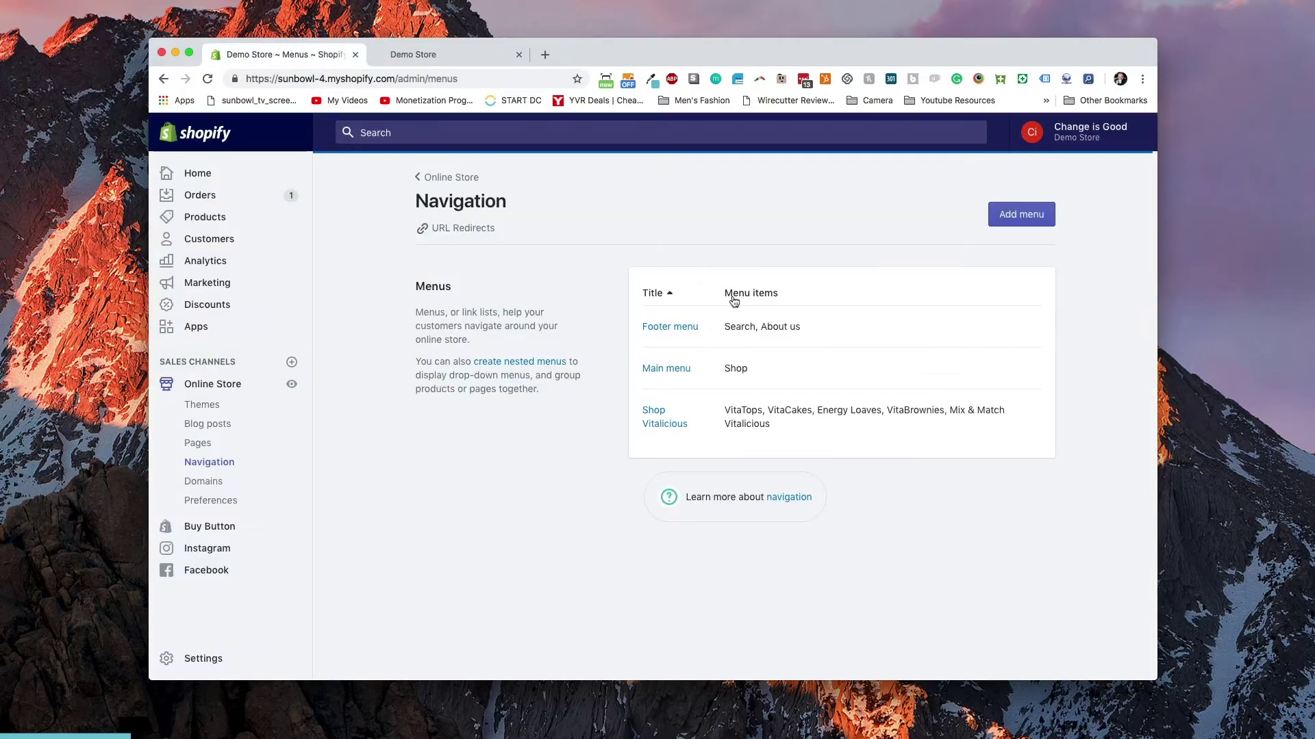
left_click(678, 330)
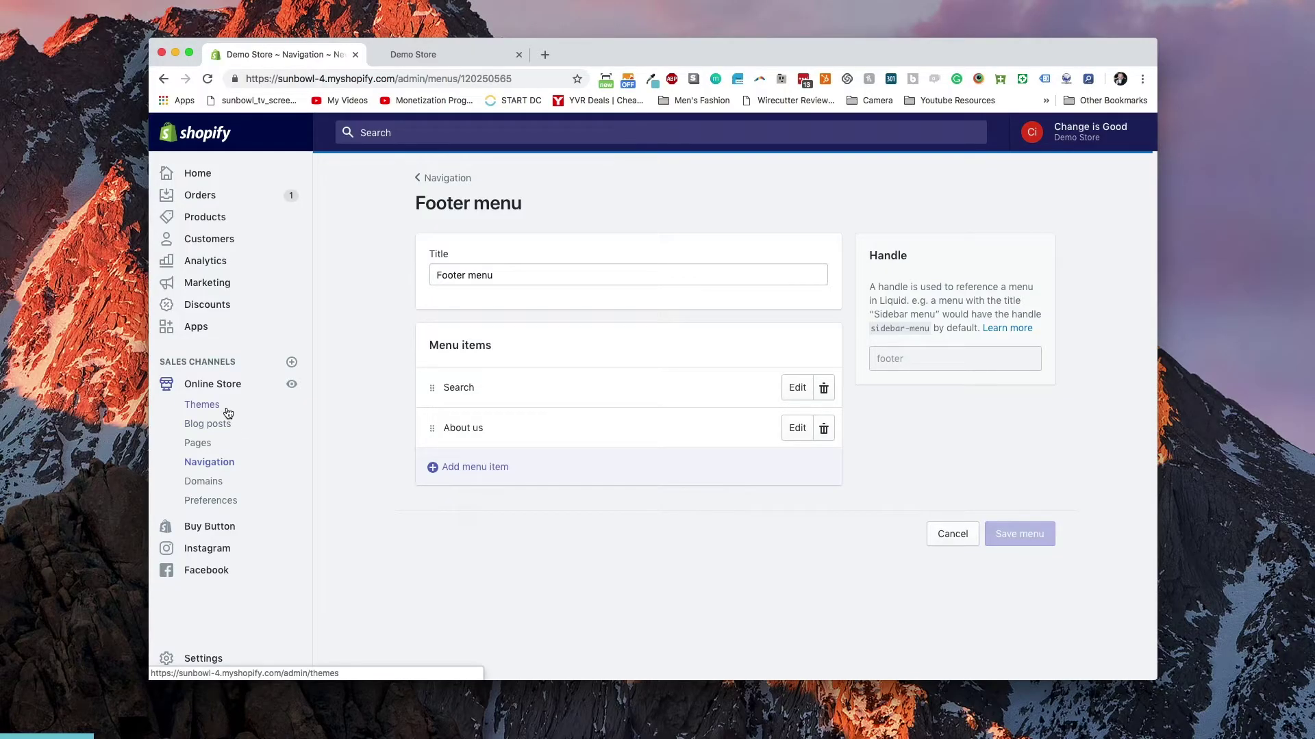
left_click(224, 410)
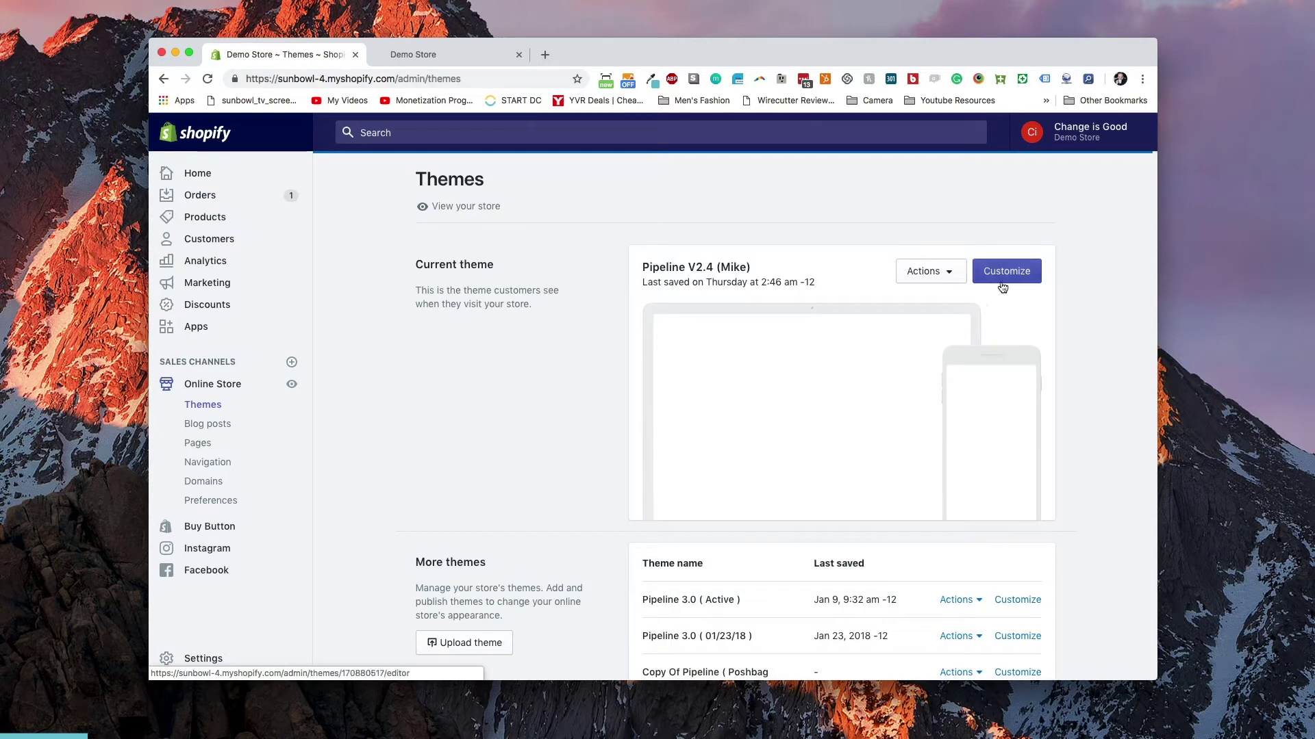
left_click(1004, 282)
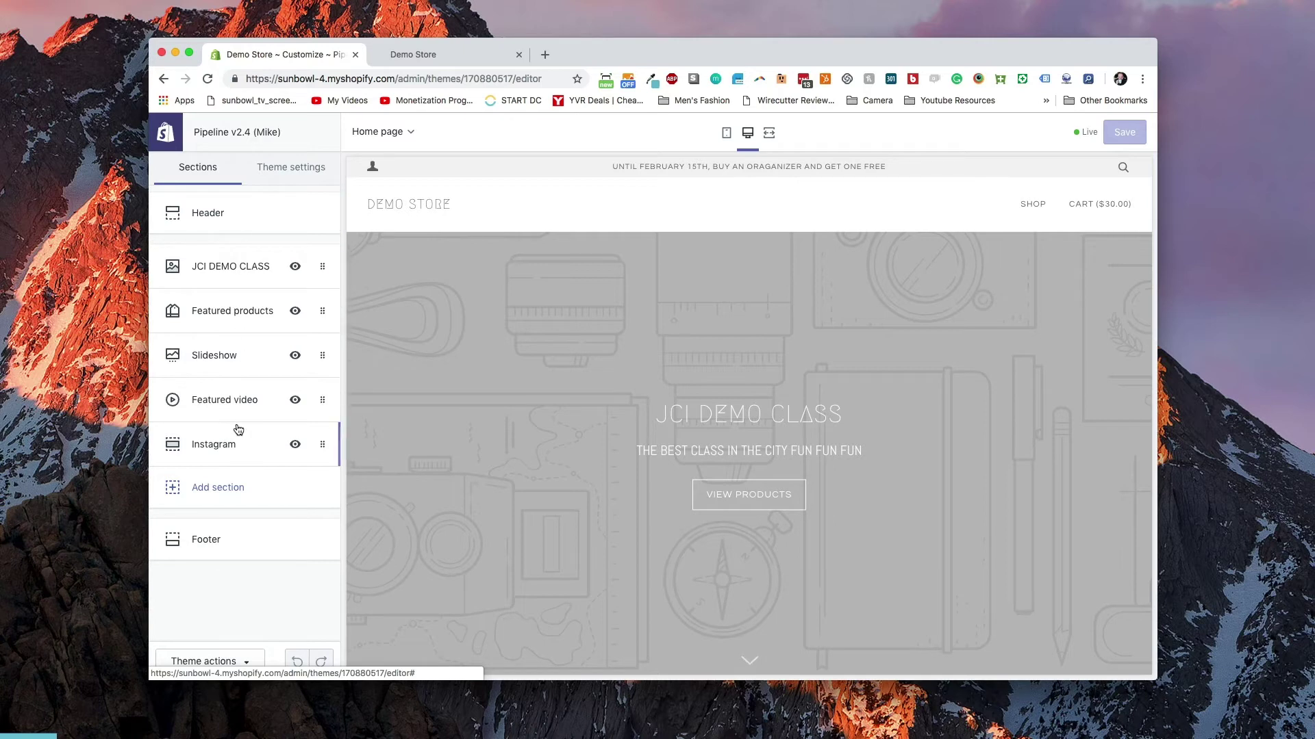
Step: Switch the theme footer's link list to Footer menu, save, and close the extra Navigation tab
left_click(223, 548)
left_click(222, 538)
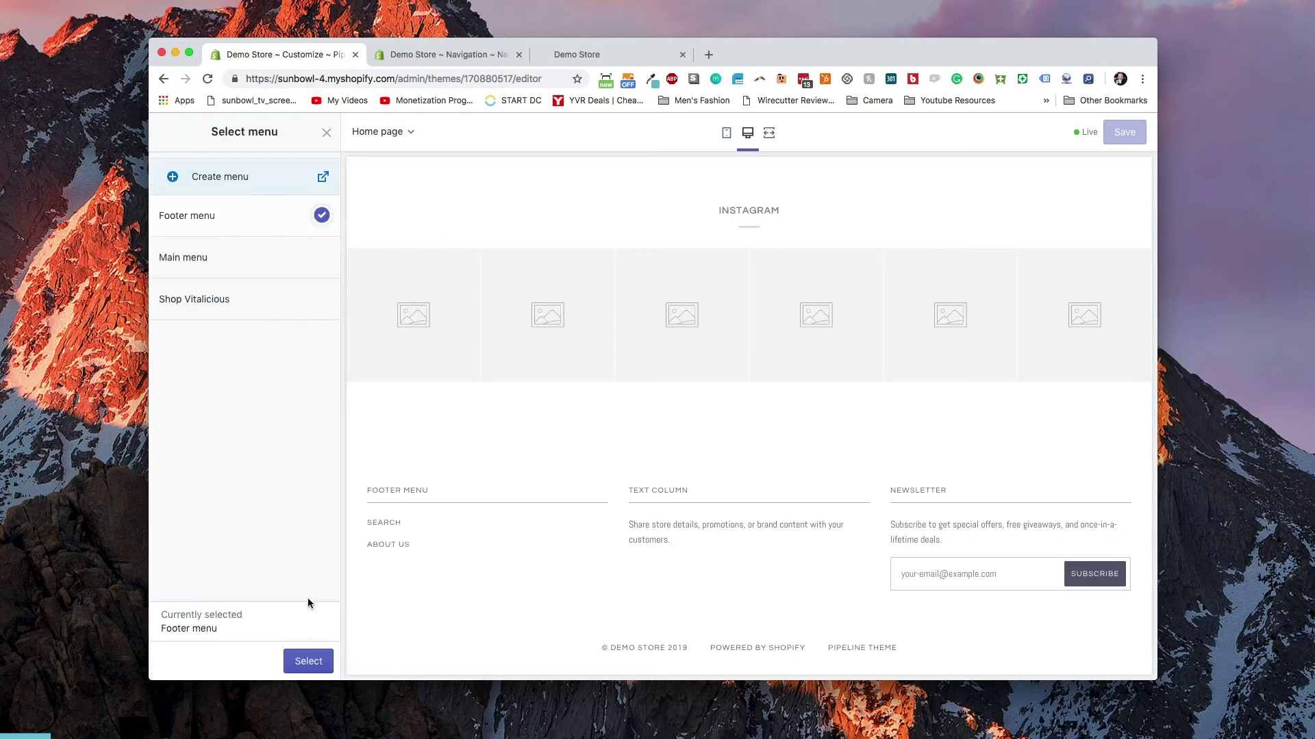
left_click(308, 661)
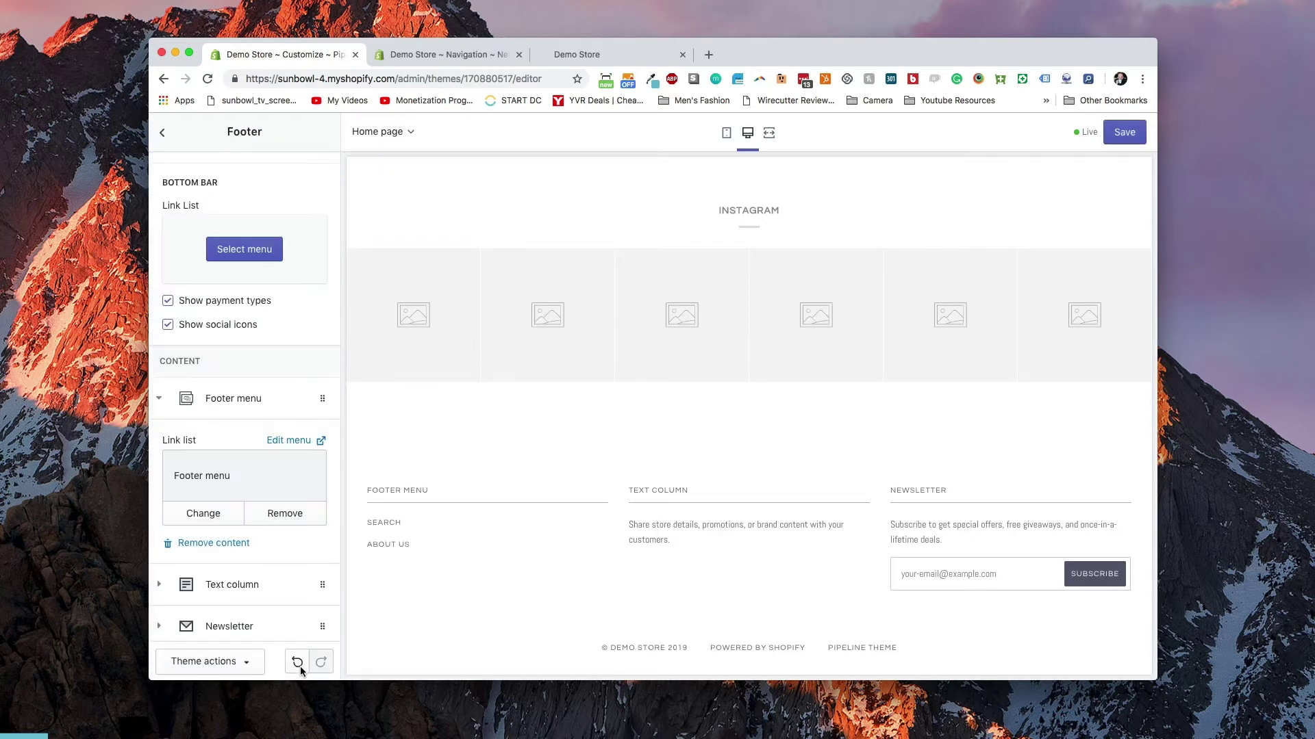
left_click(1136, 137)
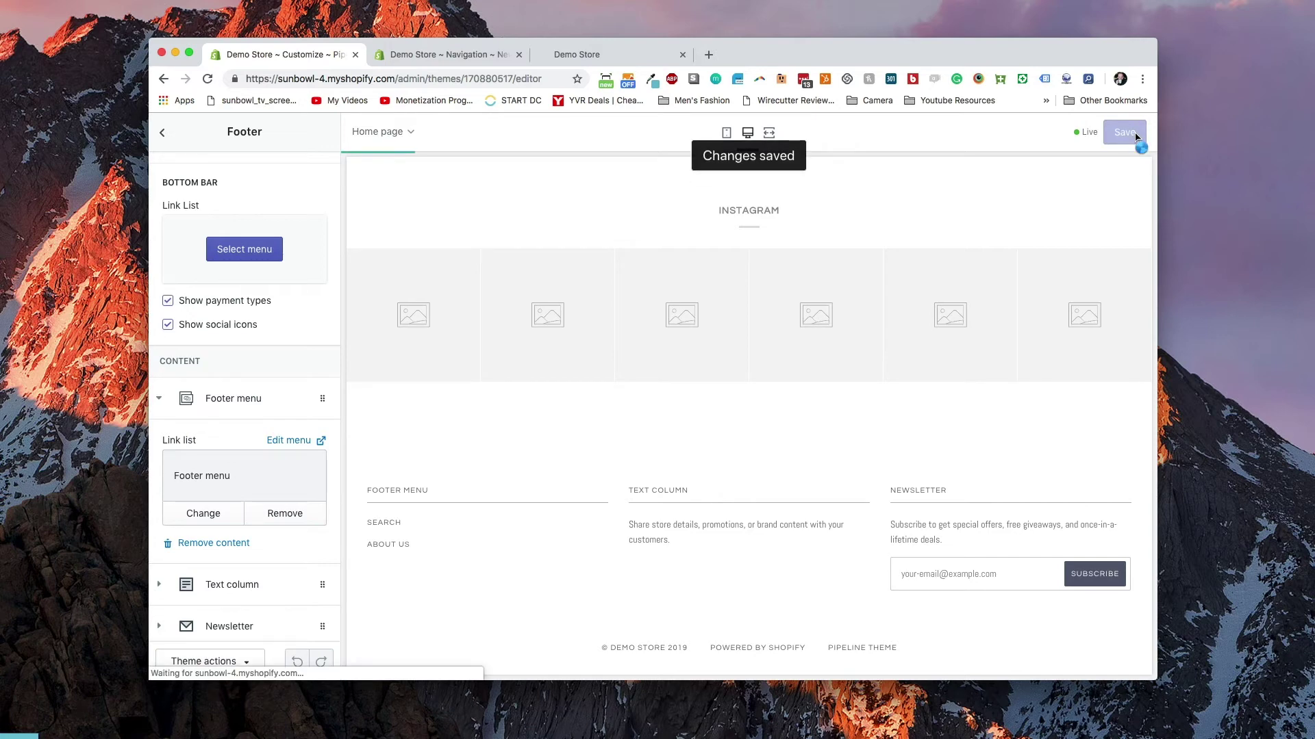
left_click(519, 54)
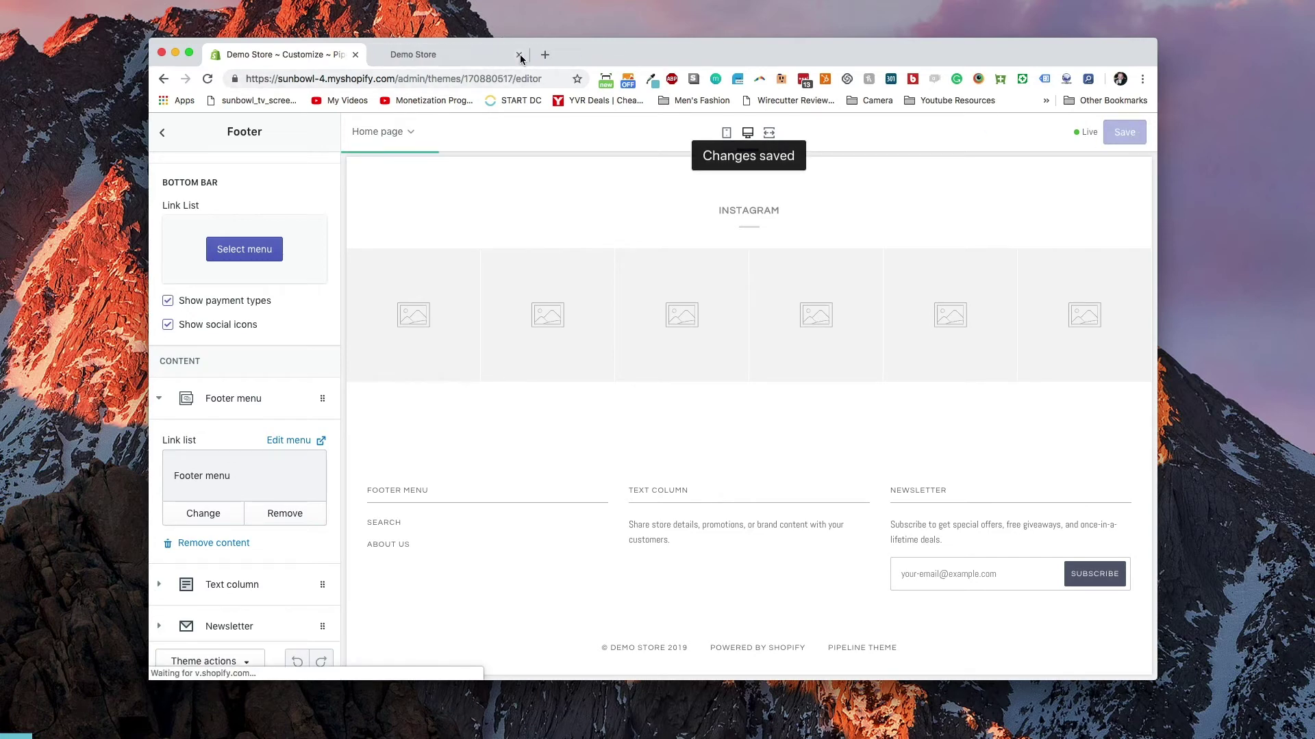
Step: Reload the Demo Store storefront to see Search and About Us in the footer
left_click(497, 55)
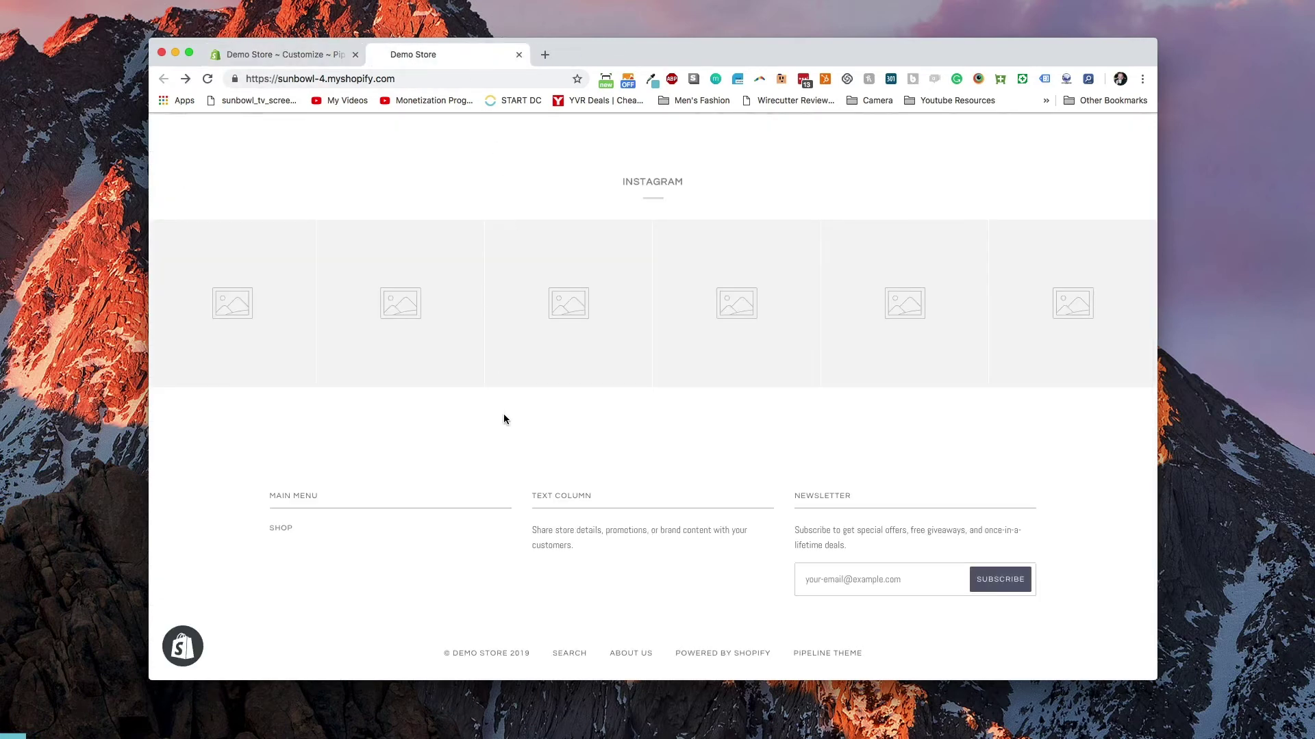
key("super+r")
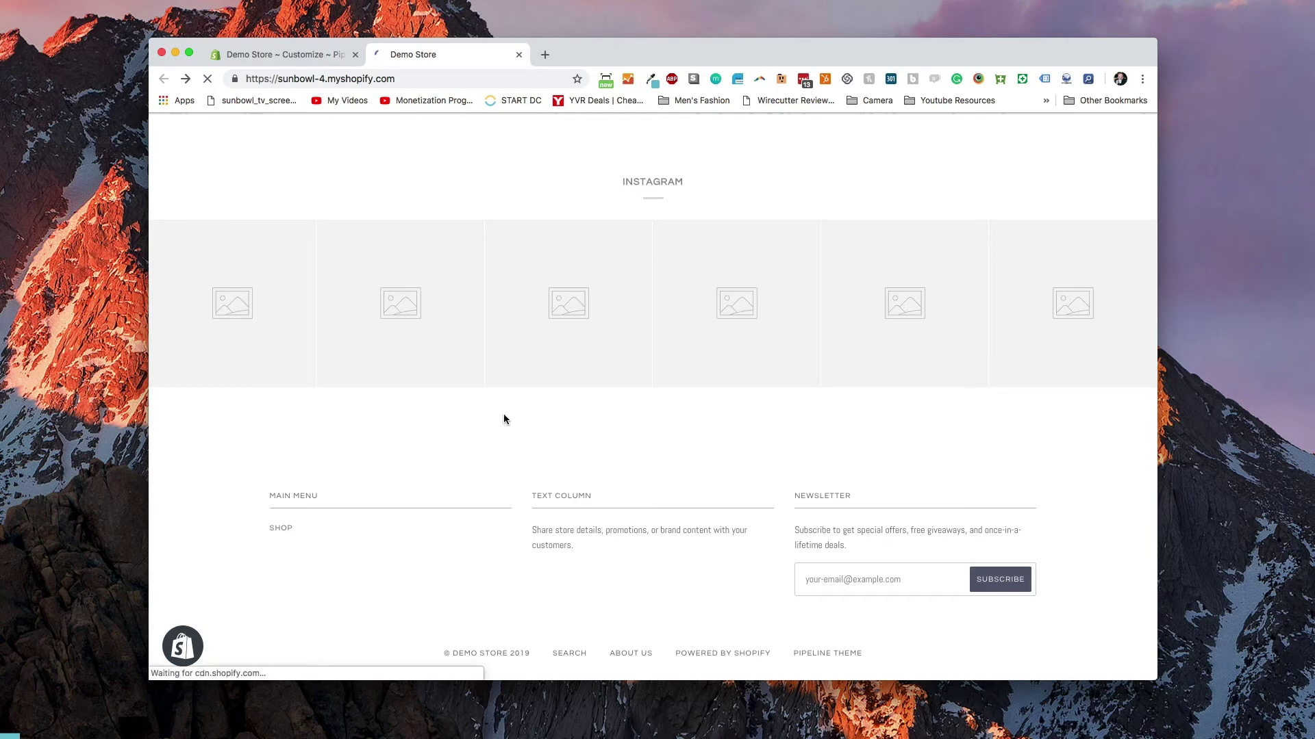